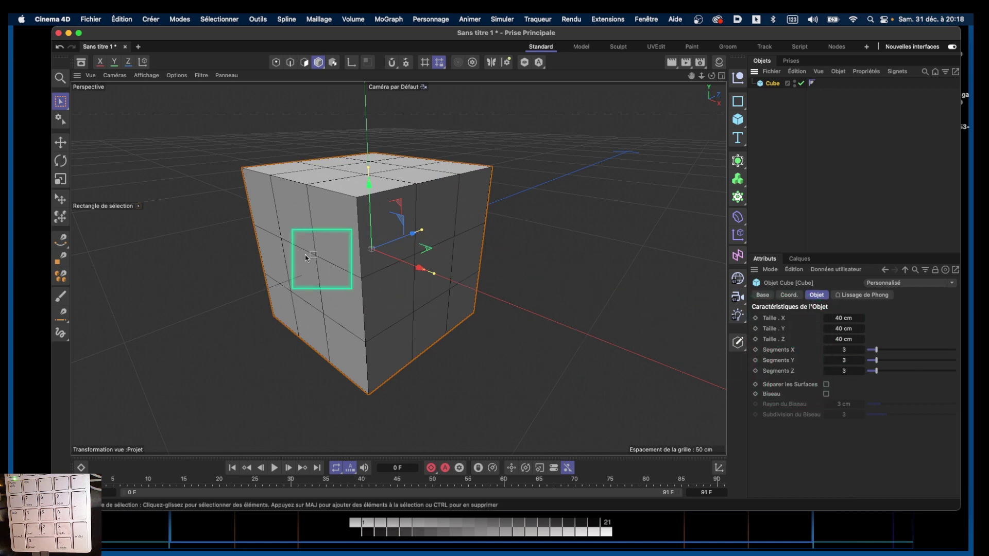
- Select the cube and look up the Rendre modifiable conversion command and its keyboard equivalent
left_click(58, 105)
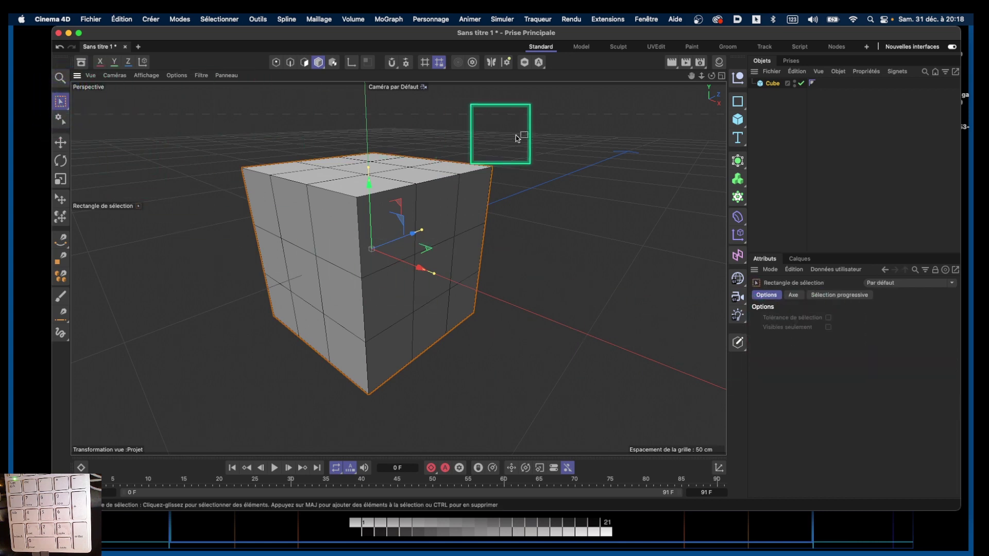
left_click(771, 84)
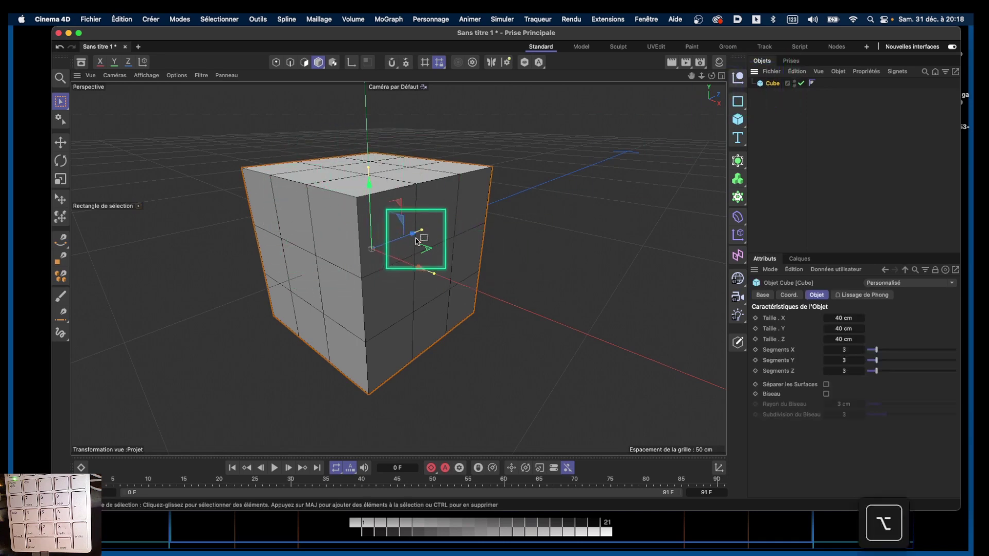
left_click_drag(415, 236, 423, 263, "alt")
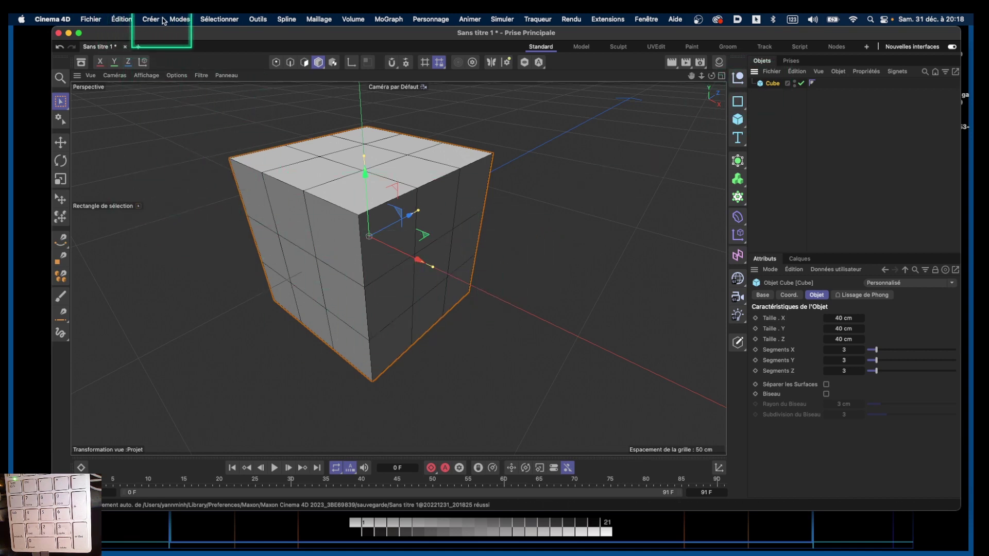
left_click(259, 19)
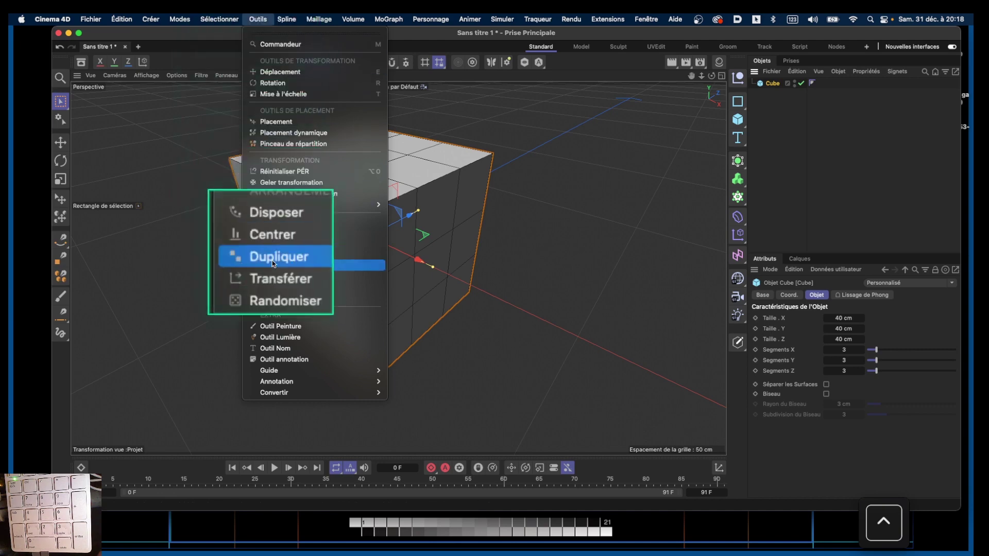
mouse_move(287, 393)
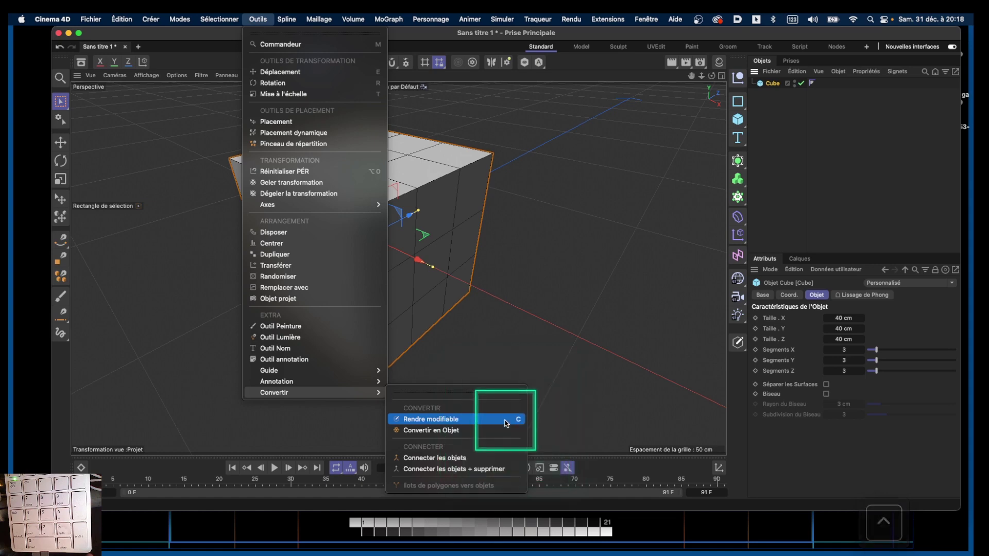
left_click(521, 314)
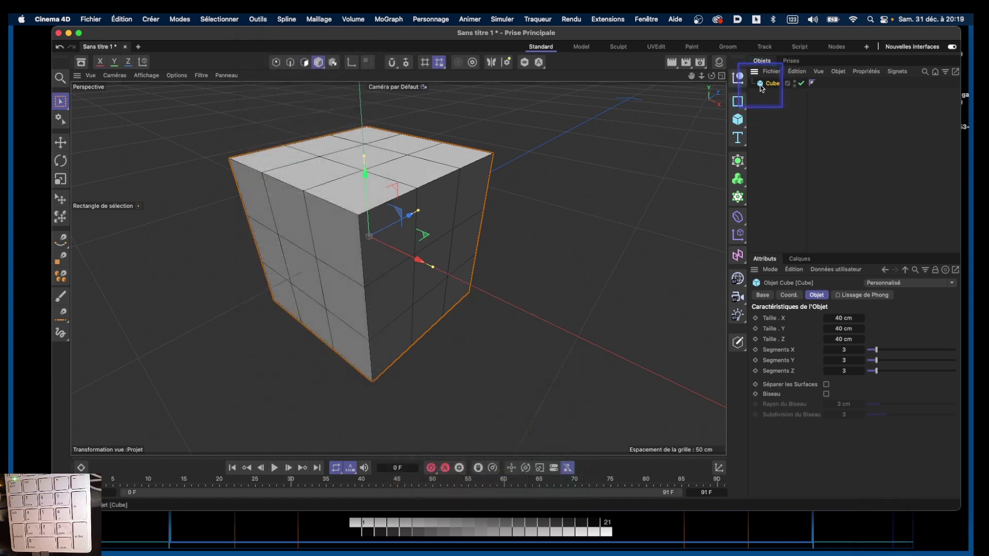
- Convert the parametric cube into an editable polygon object
key("c")
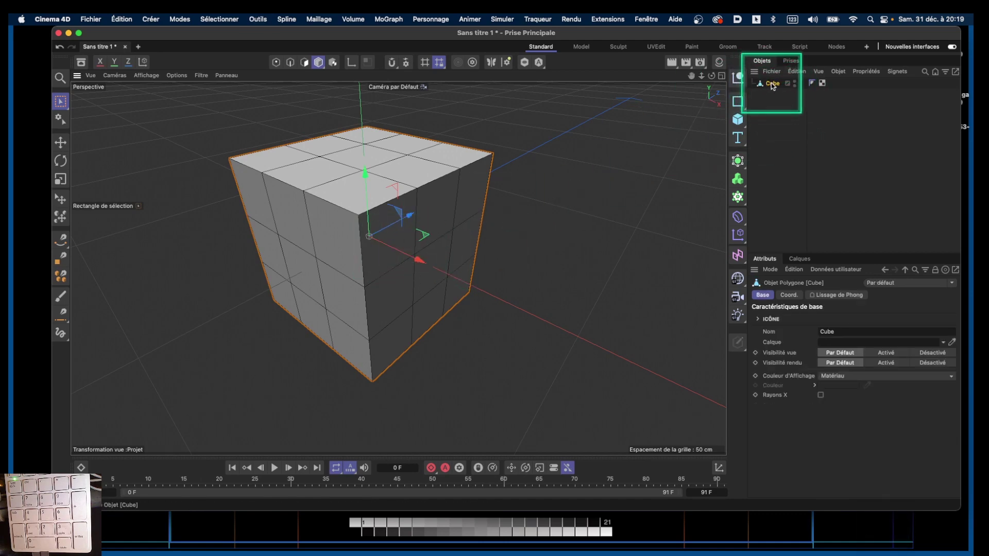
key("super")
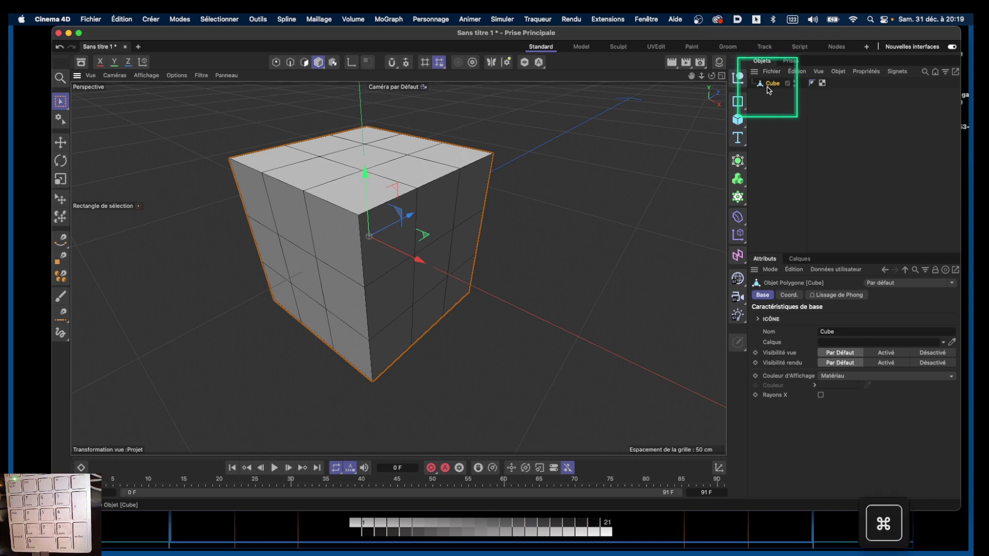
key("super+z")
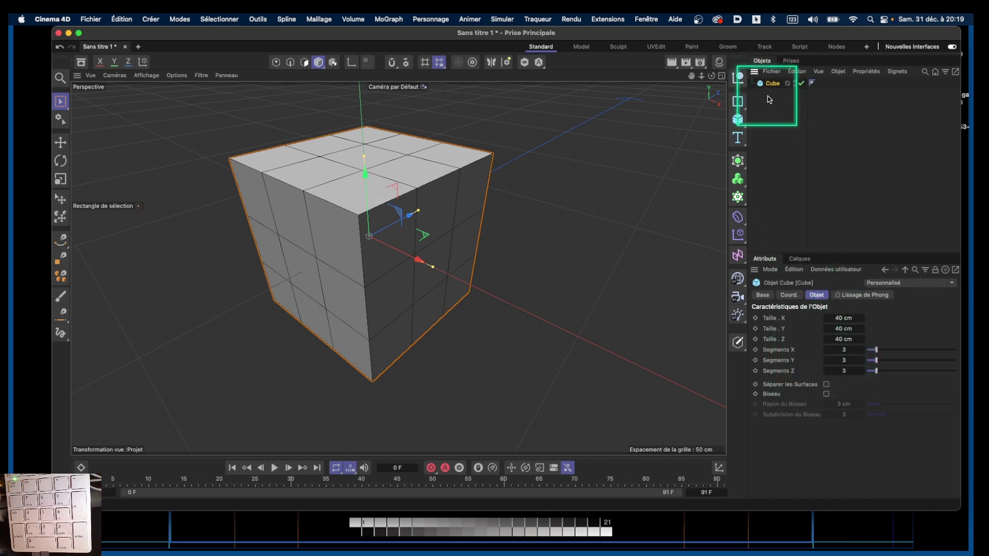
key("c")
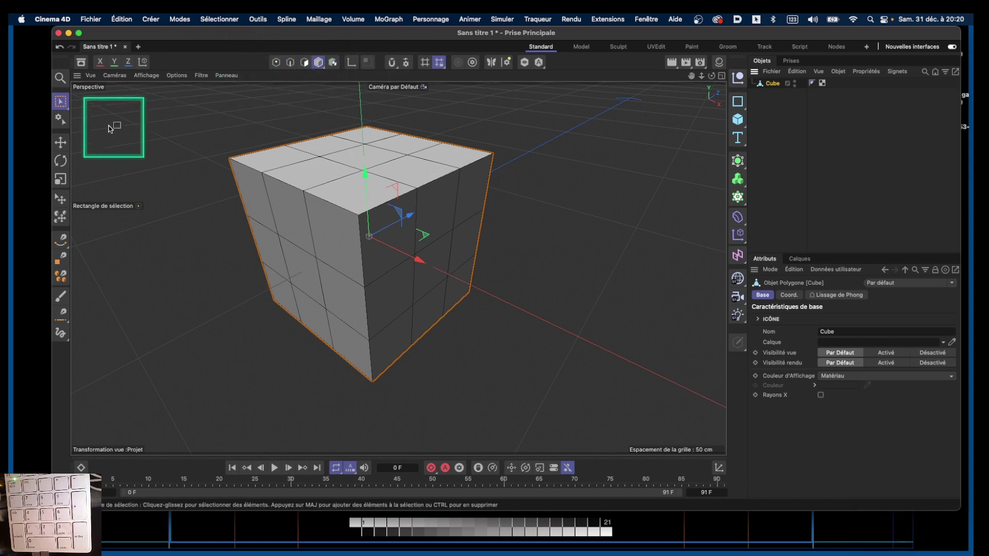
- Try moving the whole cube along its axes with the Move tool and undo the displacement
left_click(60, 143)
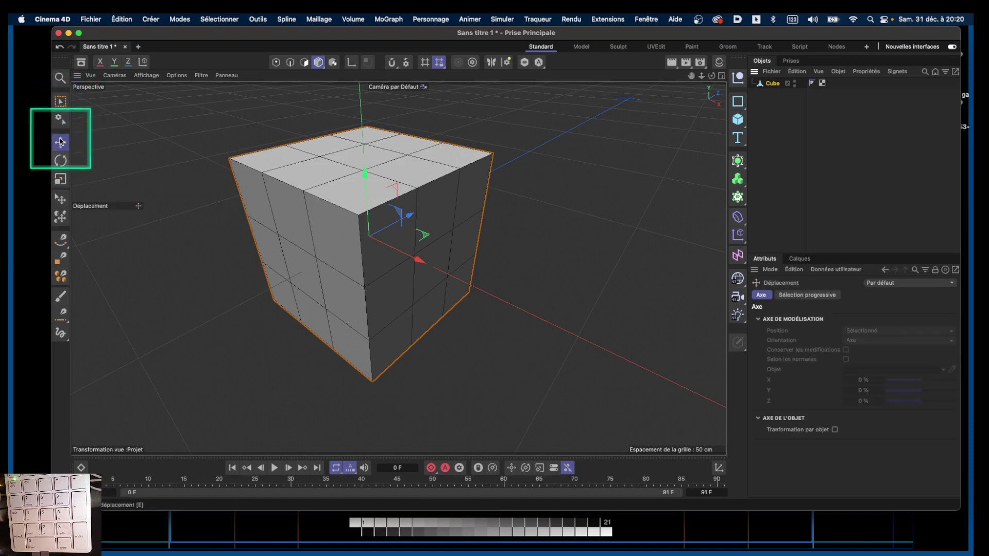
left_click_drag(414, 261, 391, 222)
left_click_drag(378, 180, 390, 139)
key("super+z")
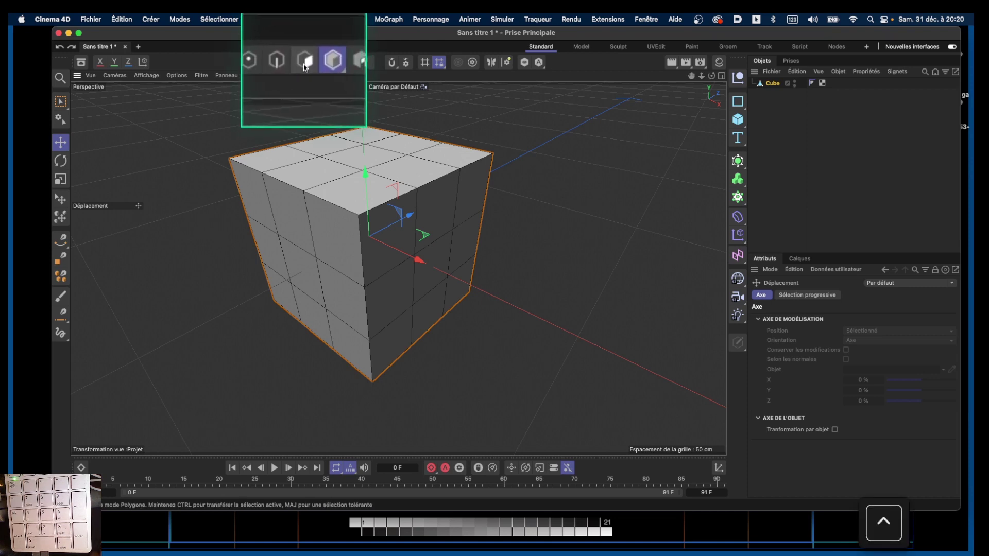
- In polygon mode, select single polygons on the cube's top and side faces with the Pinceau de sélection tool
left_click(277, 64)
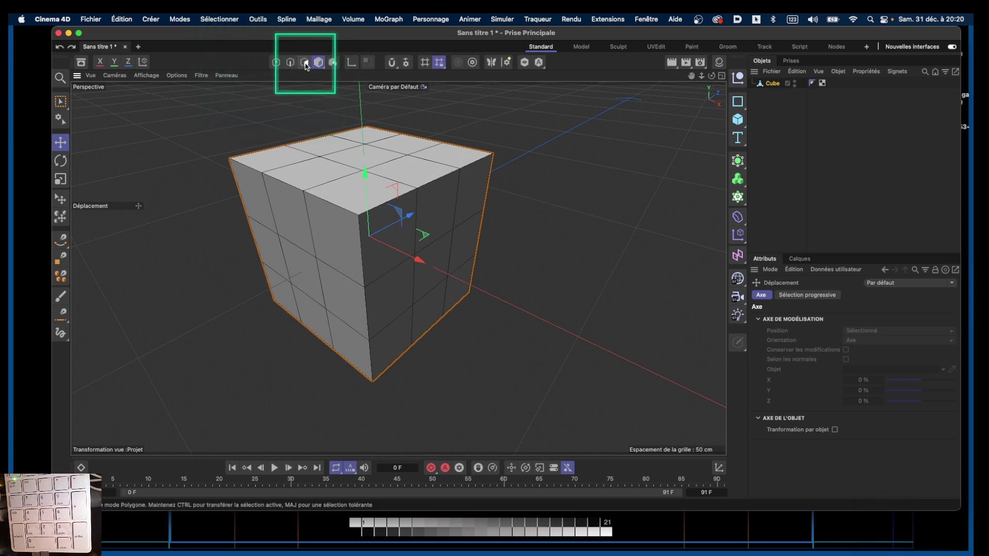
left_click(305, 63)
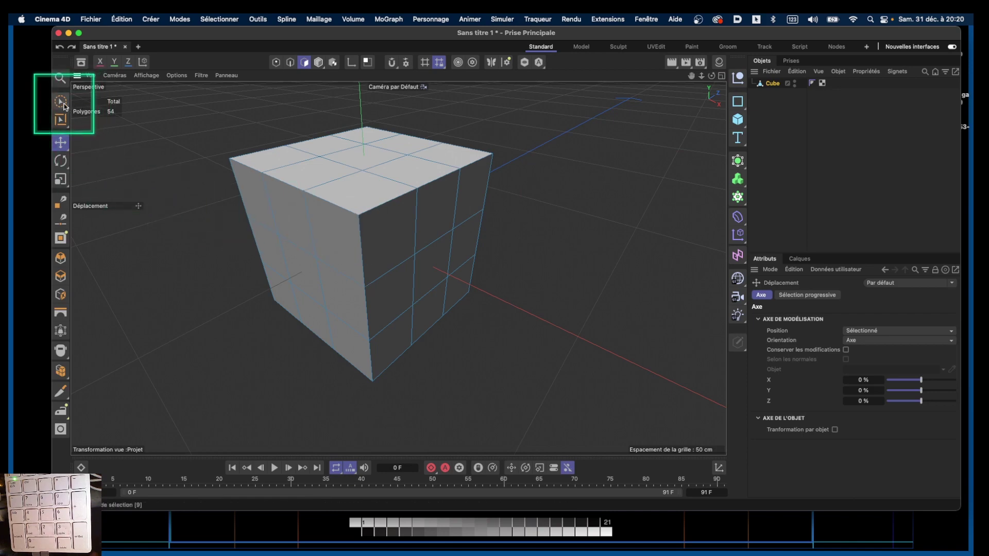
left_click(61, 105)
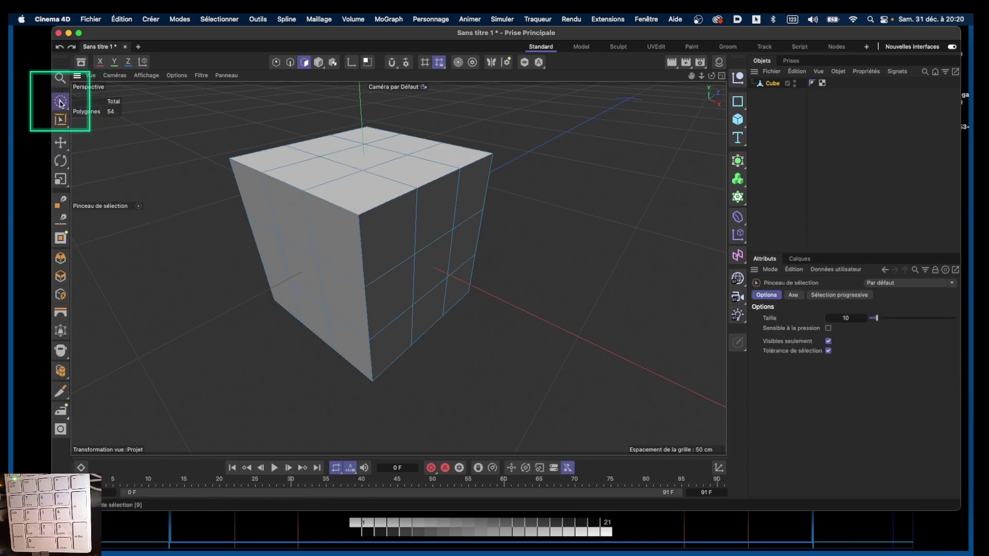
left_click(368, 195)
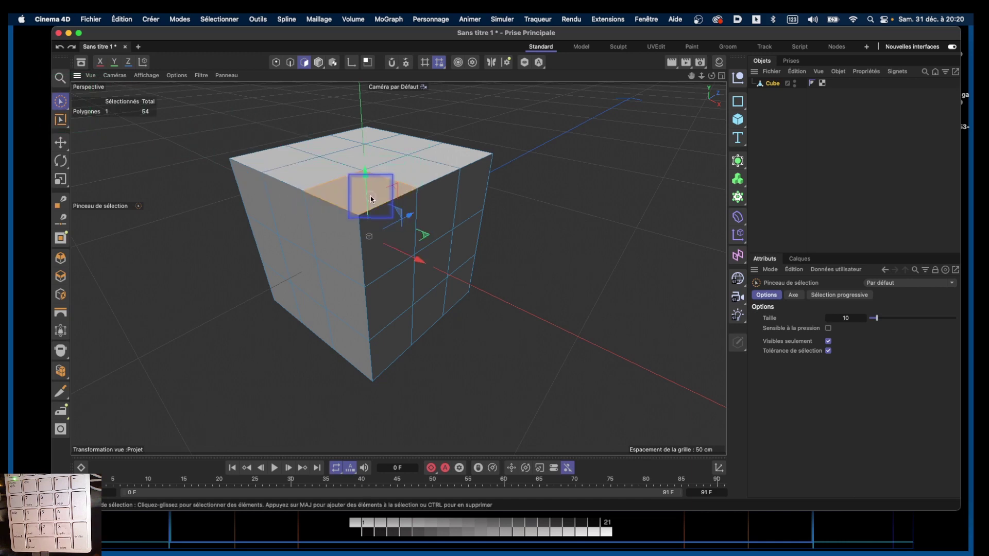
left_click(425, 174)
left_click(436, 214)
left_click(376, 257)
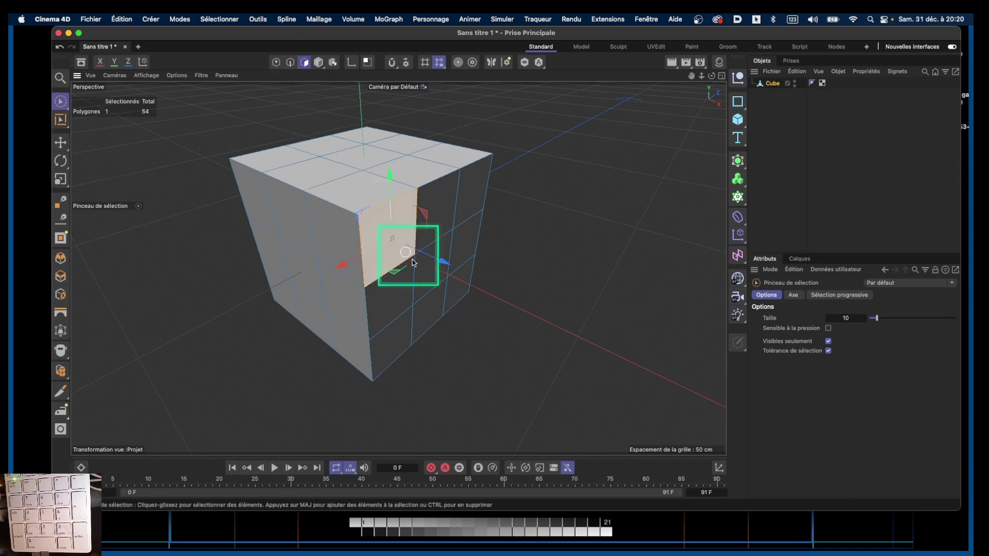
- Select individual neighbouring polygons on another part of the cube with the Pinceau de sélection tool
left_click_drag(391, 278, 442, 264, "alt")
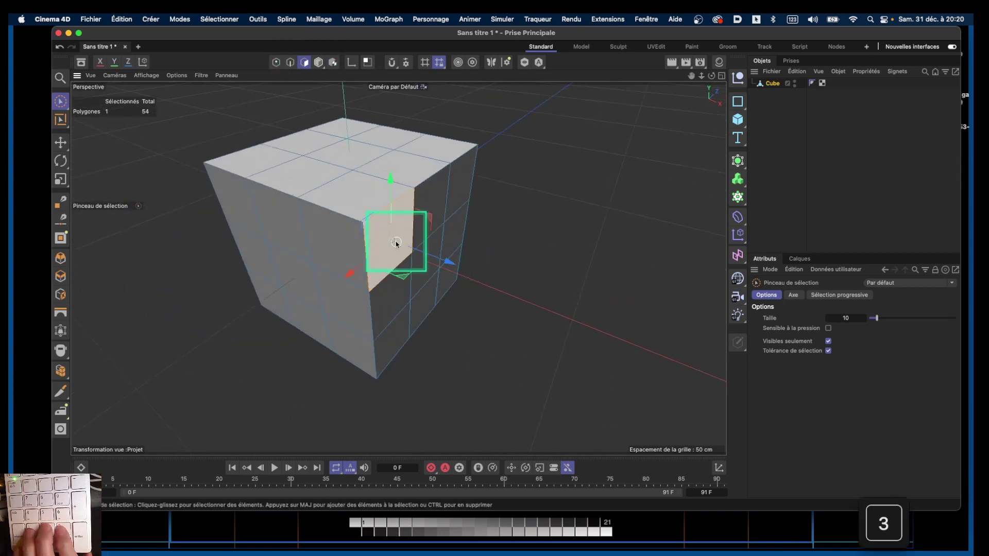
mouse_move(397, 238)
left_mouse_down("alt")
mouse_move(455, 194)
mouse_move(450, 230)
left_mouse_up("alt")
left_click(278, 208)
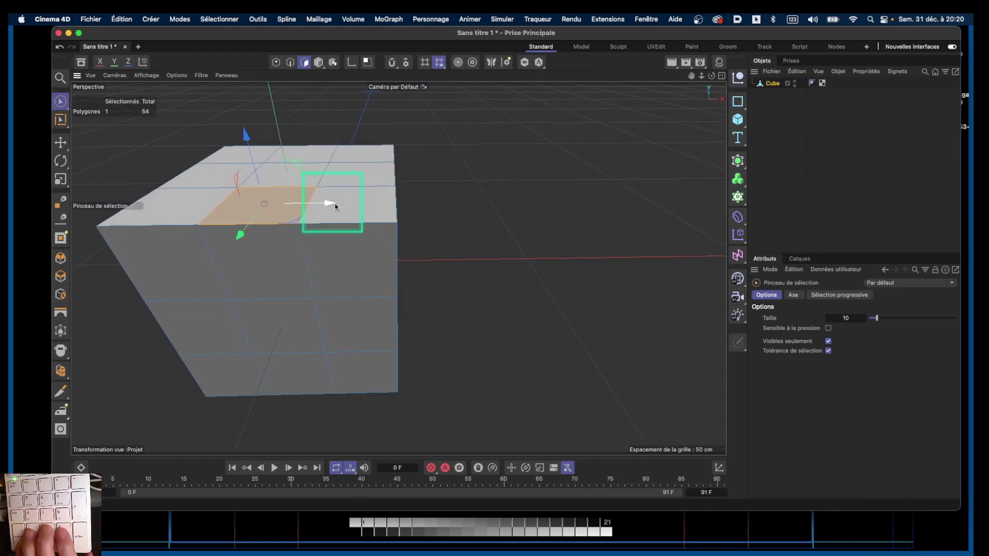
left_click(363, 204)
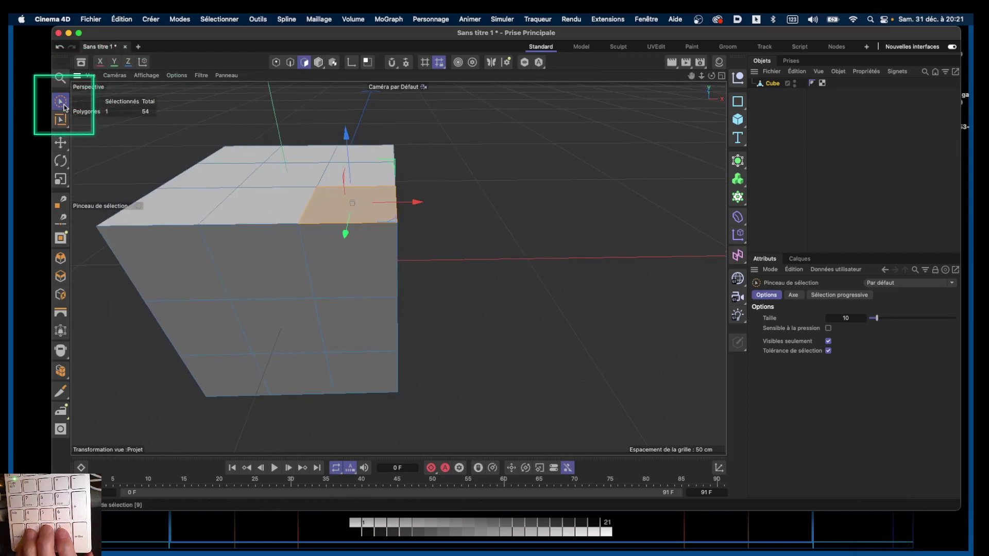
left_click(261, 200)
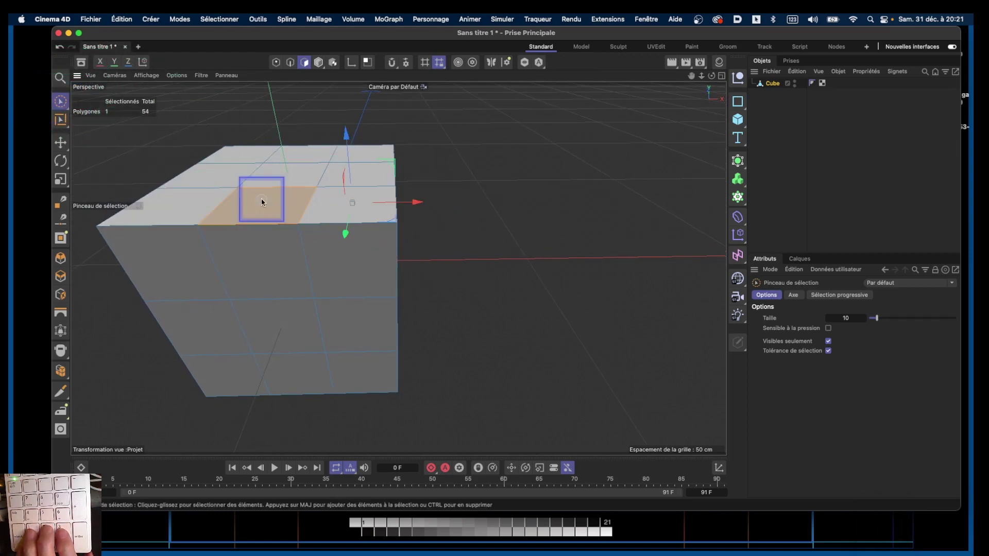
mouse_move(287, 177)
left_mouse_down()
mouse_move(353, 161)
mouse_move(309, 166)
mouse_move(347, 199)
mouse_move(290, 122)
left_mouse_up()
- Select four edges on the cube's top face in edge mode and corner points along its rim in point mode
left_click(290, 62)
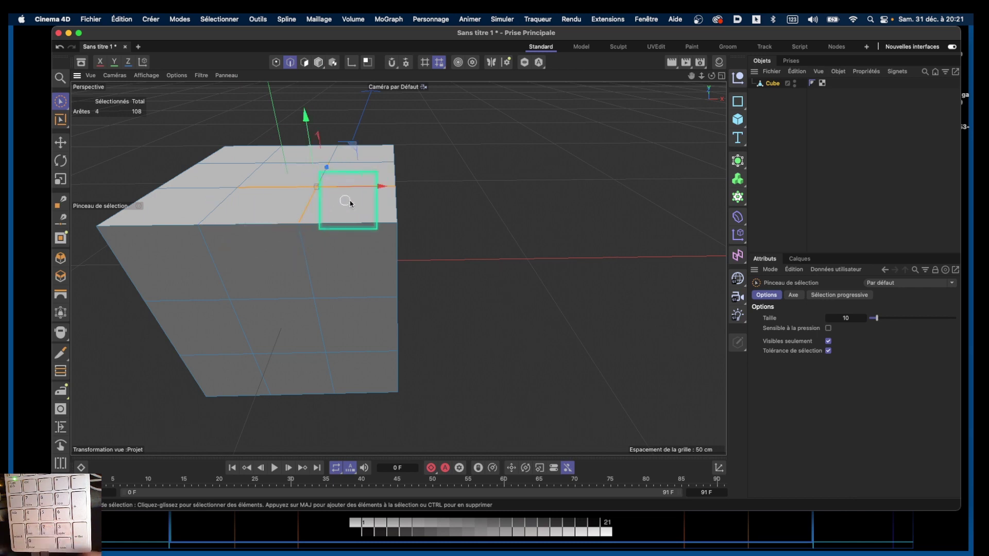
left_click_drag(347, 203, 263, 206, "alt")
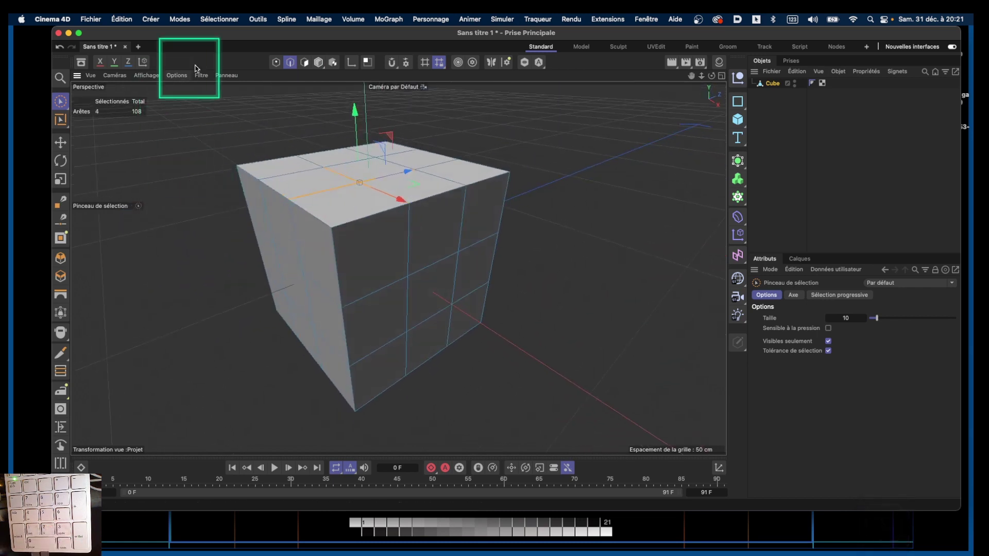
left_click(276, 62)
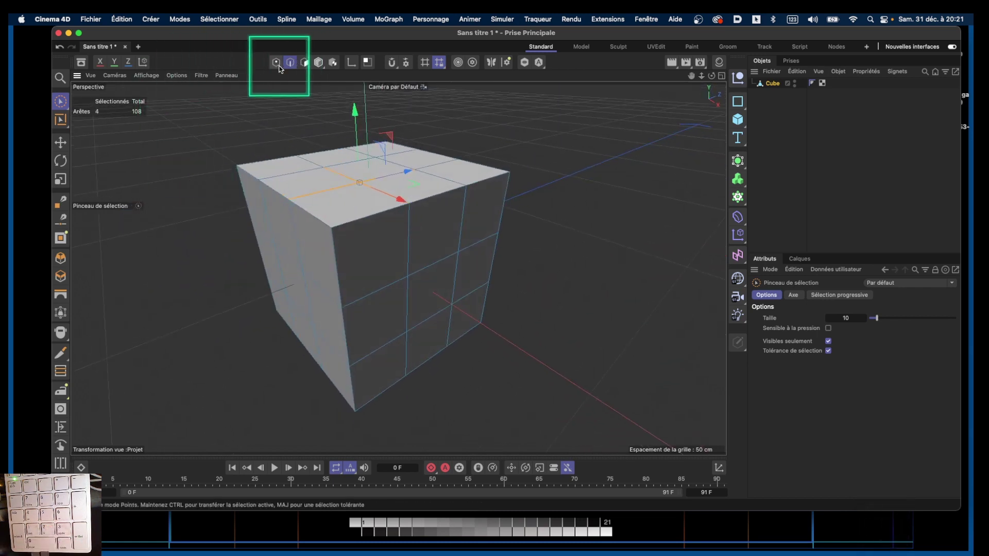
left_click(332, 228)
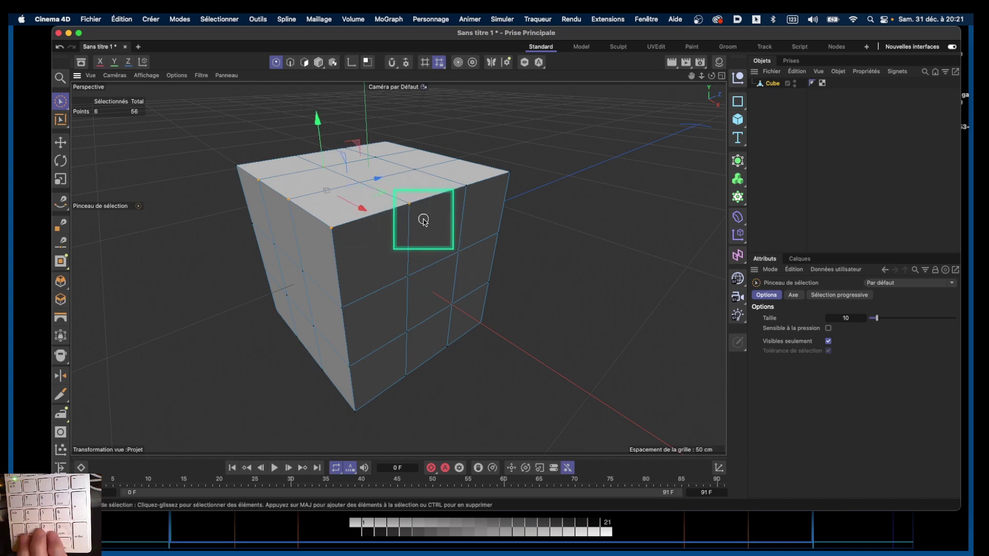
key("3")
left_click_drag(425, 210, 458, 202)
key("3")
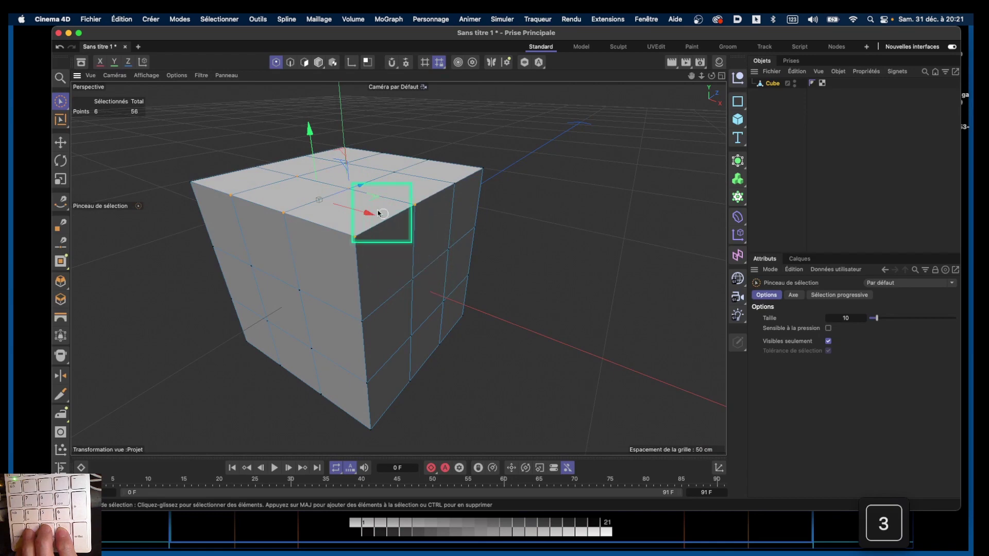
- Try pulling the upper middle polygon of a side face outward about 4.5 cm in polygon mode and undo the move
left_click(305, 62)
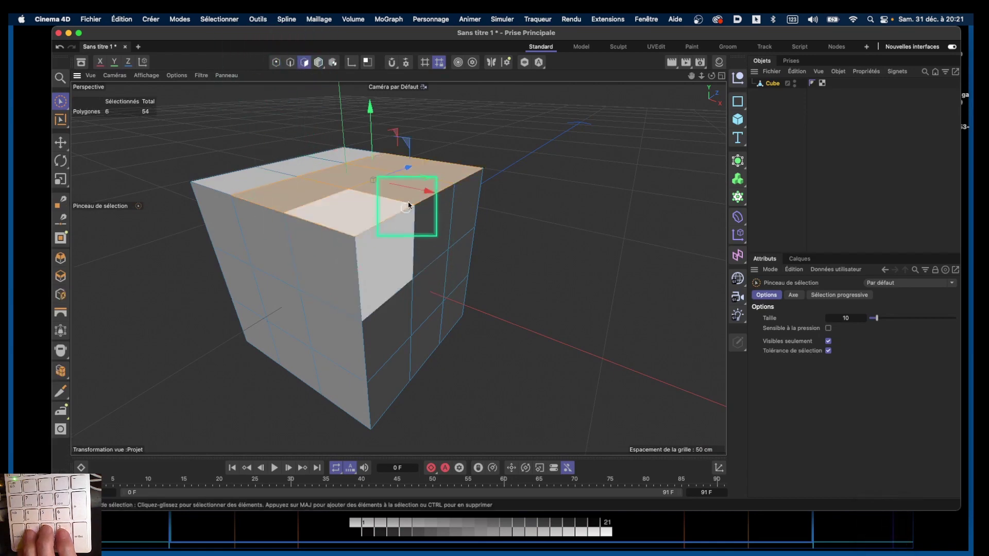
left_click(430, 235)
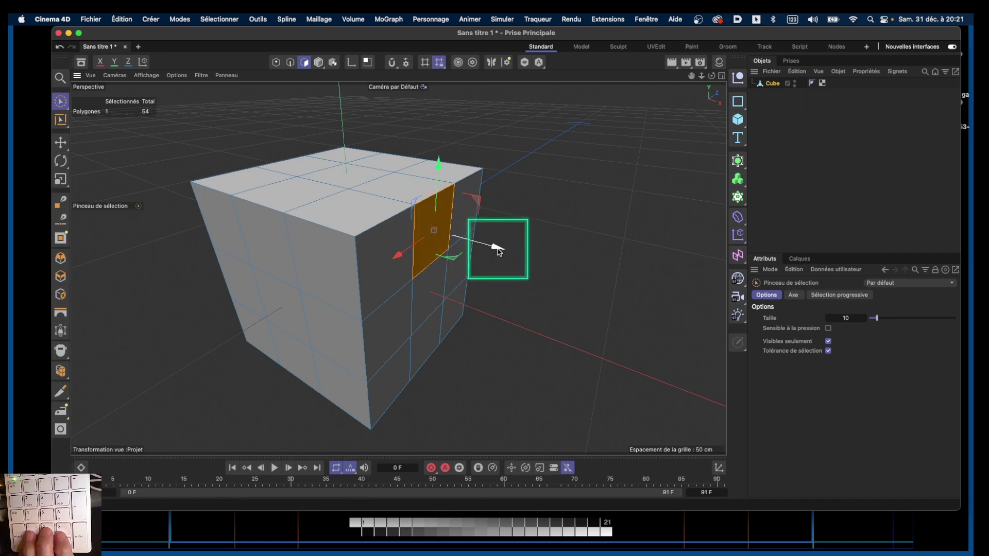
left_click_drag(497, 249, 541, 261)
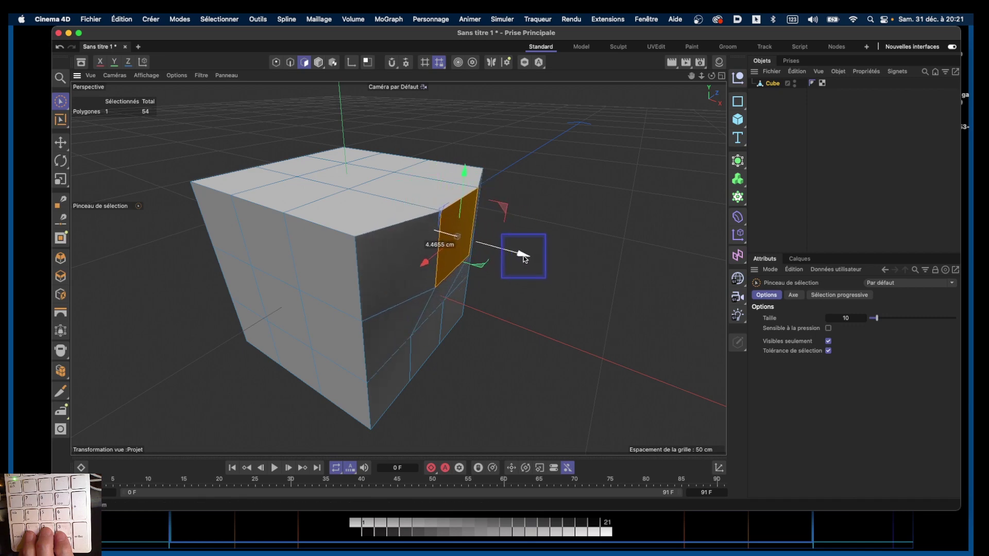
mouse_move(464, 214)
left_mouse_down("alt")
mouse_move(414, 248)
mouse_move(393, 137)
mouse_move(454, 131)
mouse_move(436, 230)
mouse_move(420, 257)
mouse_move(408, 254)
left_mouse_up("alt")
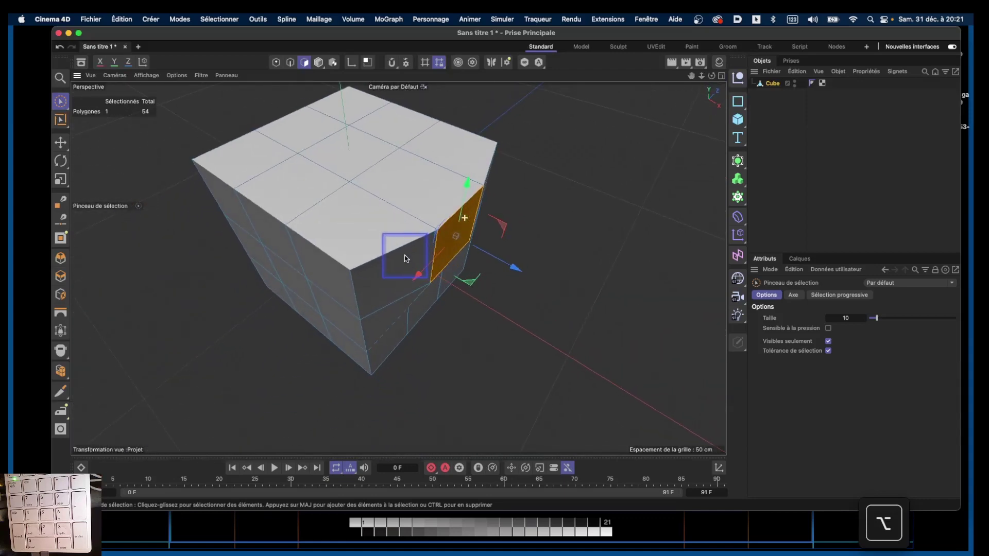
key("super+z")
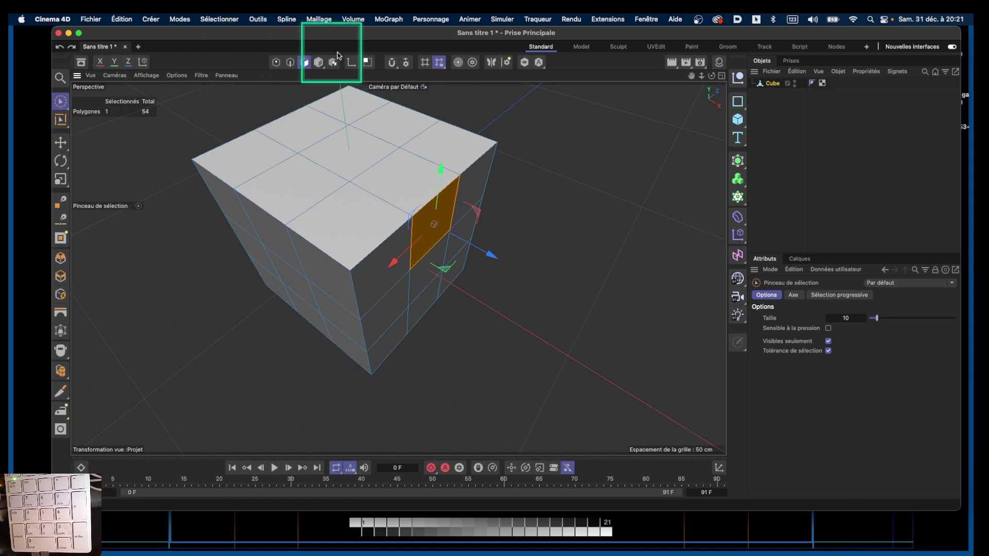
- Try moving two inner points of a side face about 4.4 cm along Z in point mode and undo the move
left_click(276, 62)
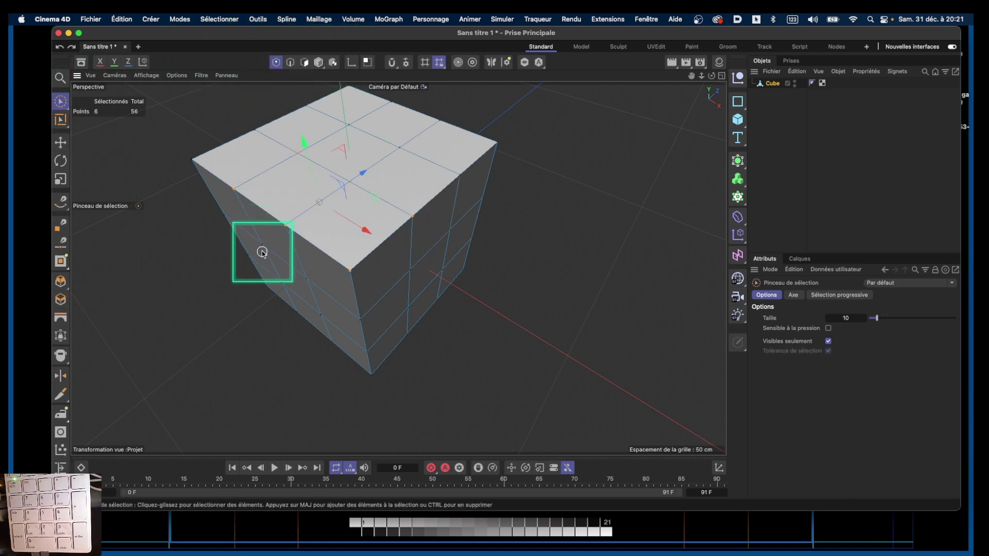
mouse_move(308, 283)
left_mouse_down("alt")
mouse_move(287, 293)
mouse_move(332, 256)
mouse_move(311, 277)
left_mouse_up("alt")
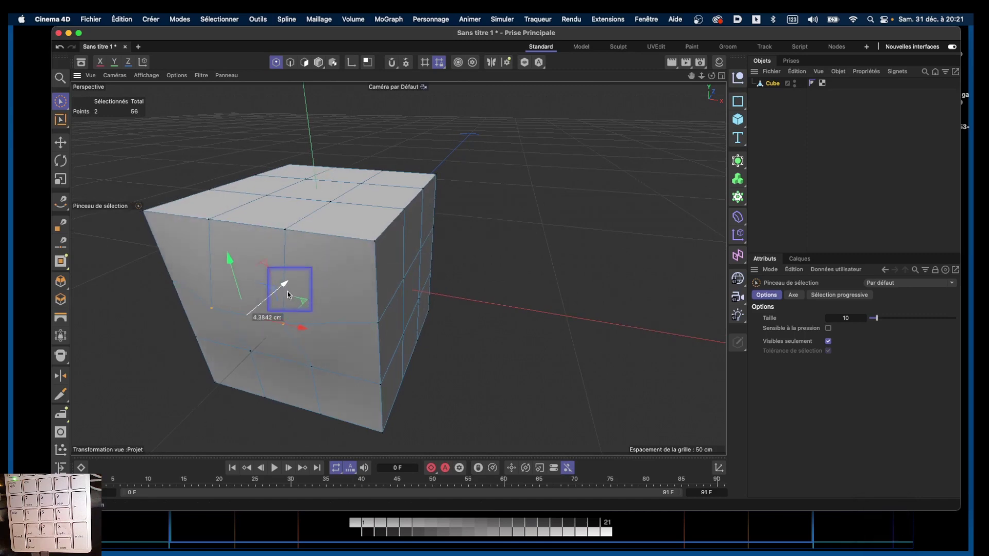
left_click_drag(287, 327, 261, 334, "alt")
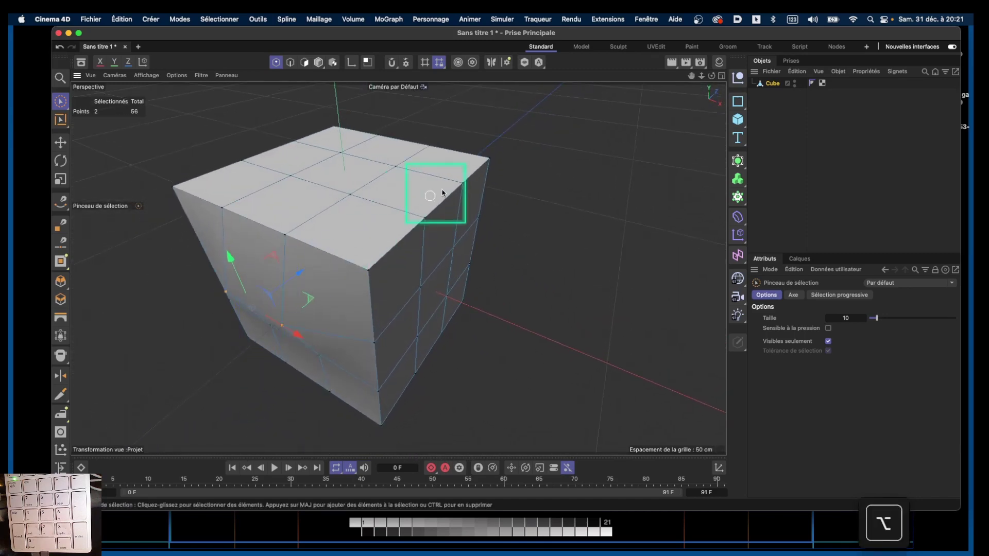
left_click_drag(442, 193, 399, 196, "alt")
key("super+z")
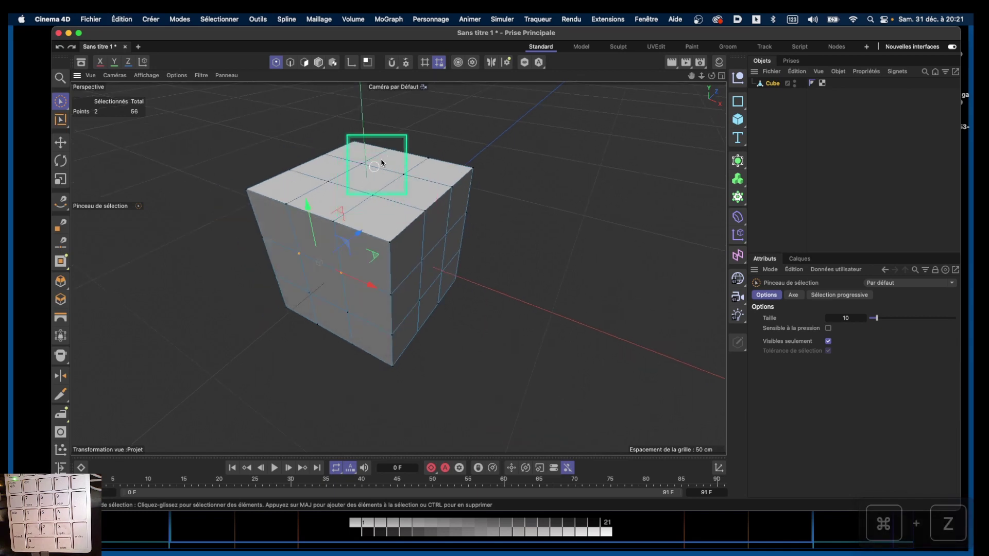
- Switch to polygon mode and select the two upper corner polygons of the cube's side face with the Pinceau de sélection tool
left_click_drag(691, 75, 687, 84)
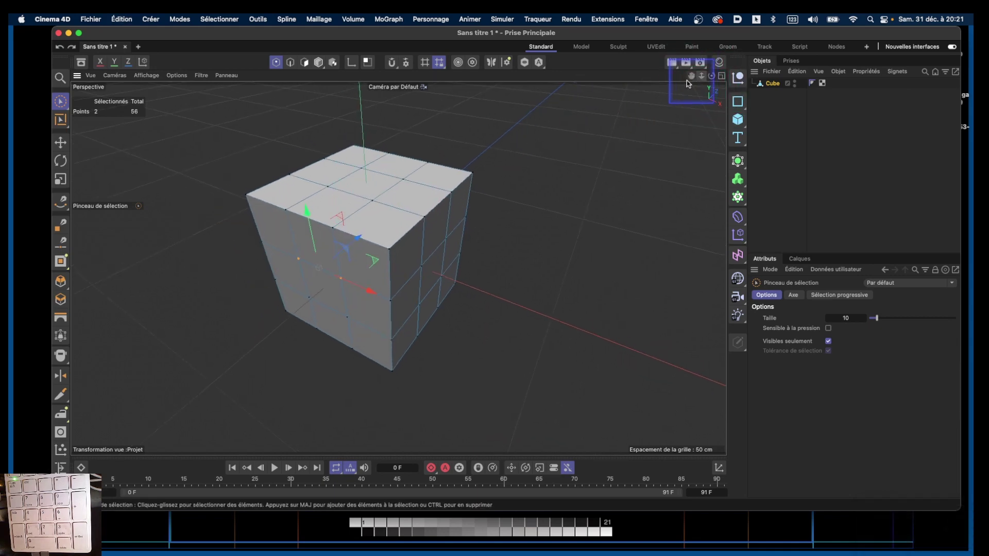
left_click_drag(371, 256, 338, 223, "alt")
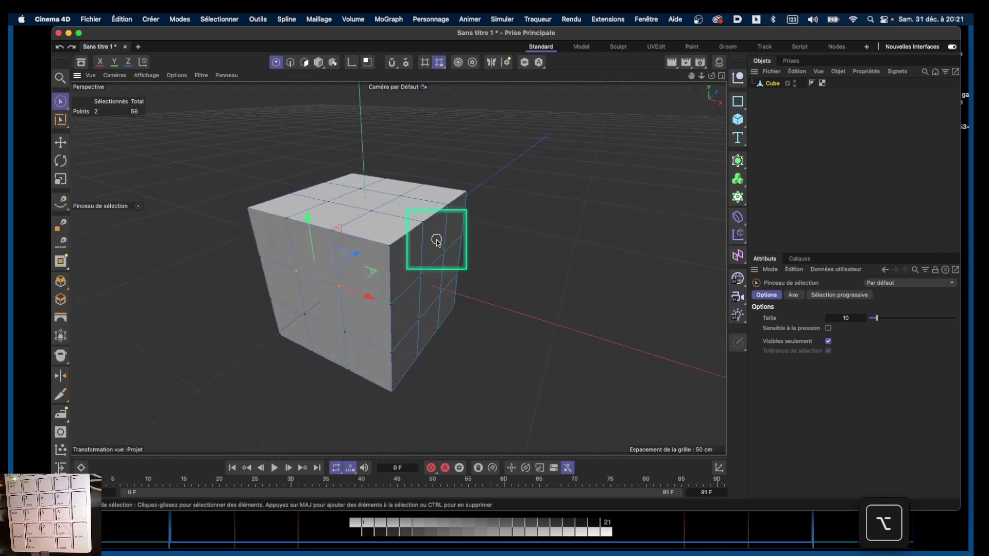
left_click_drag(436, 241, 417, 214, "alt")
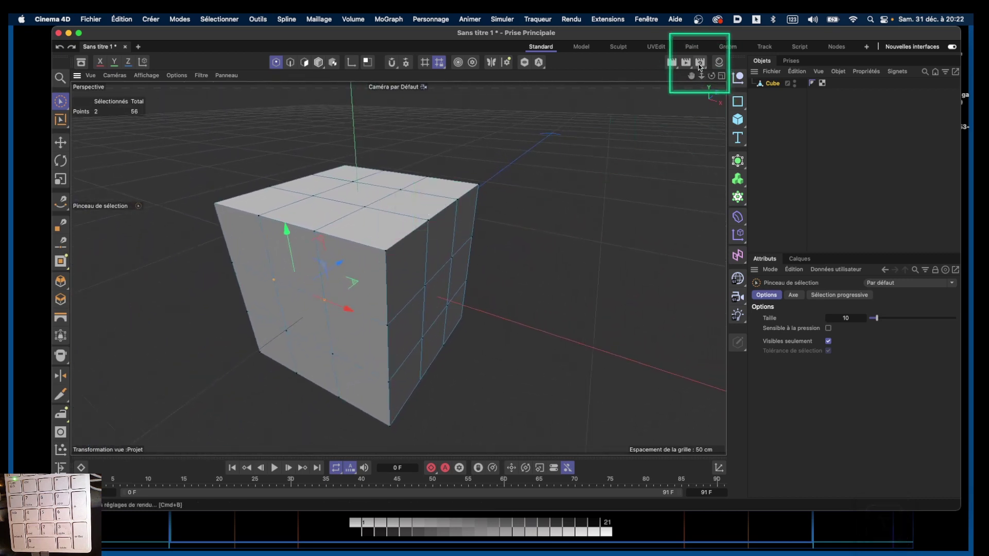
left_click_drag(690, 77, 696, 36)
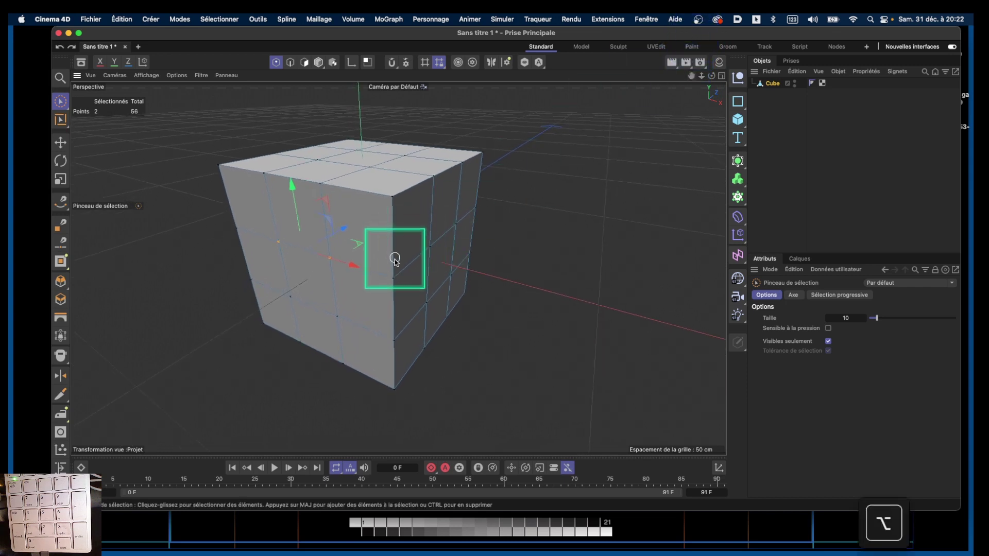
left_click_drag(394, 260, 457, 227, "alt")
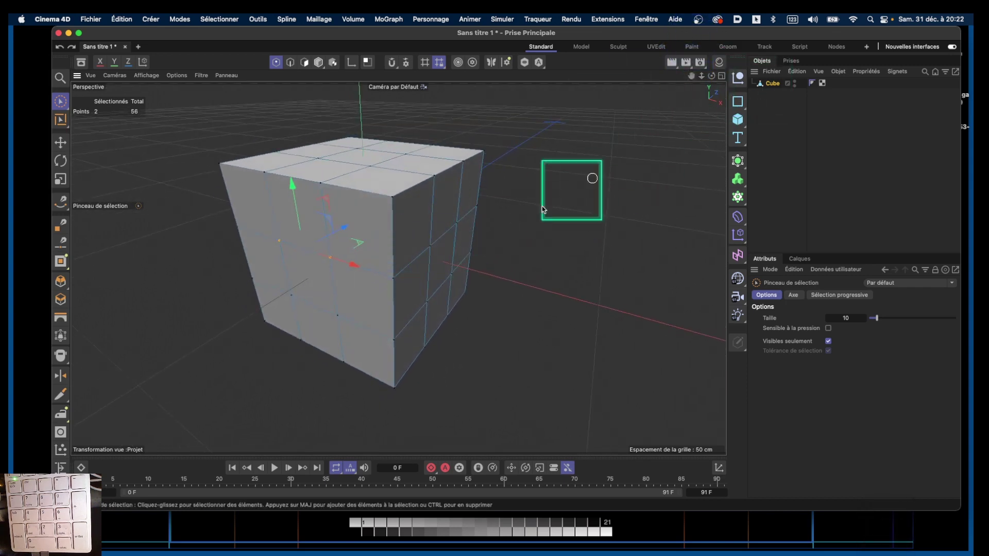
left_click(305, 63)
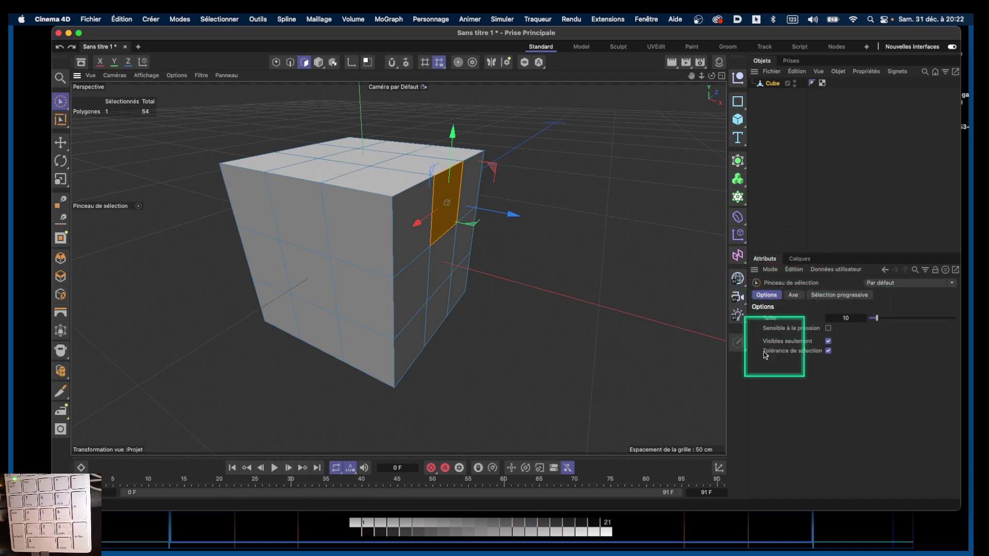
left_click(259, 209)
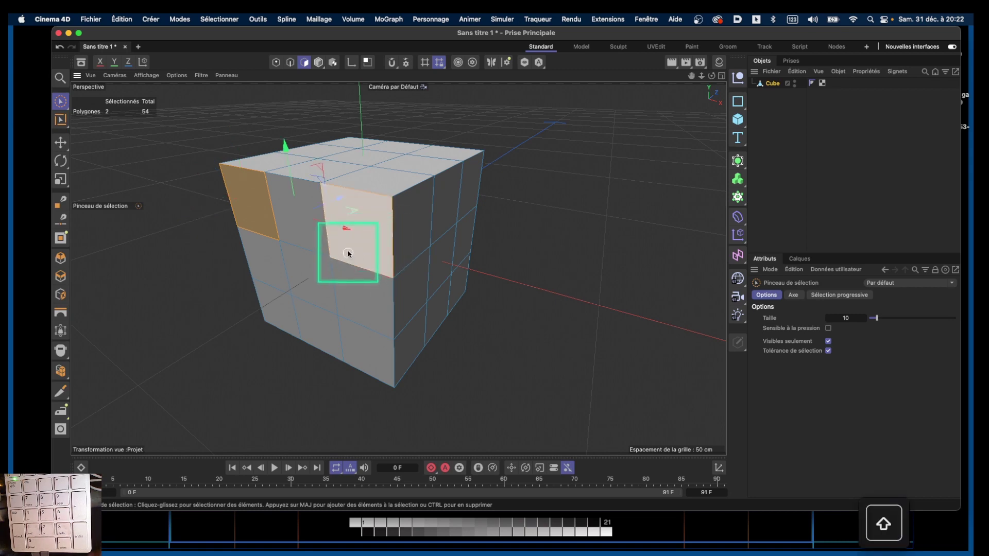
mouse_move(382, 241)
left_mouse_down("alt")
mouse_move(305, 228)
mouse_move(374, 249)
left_mouse_up("alt")
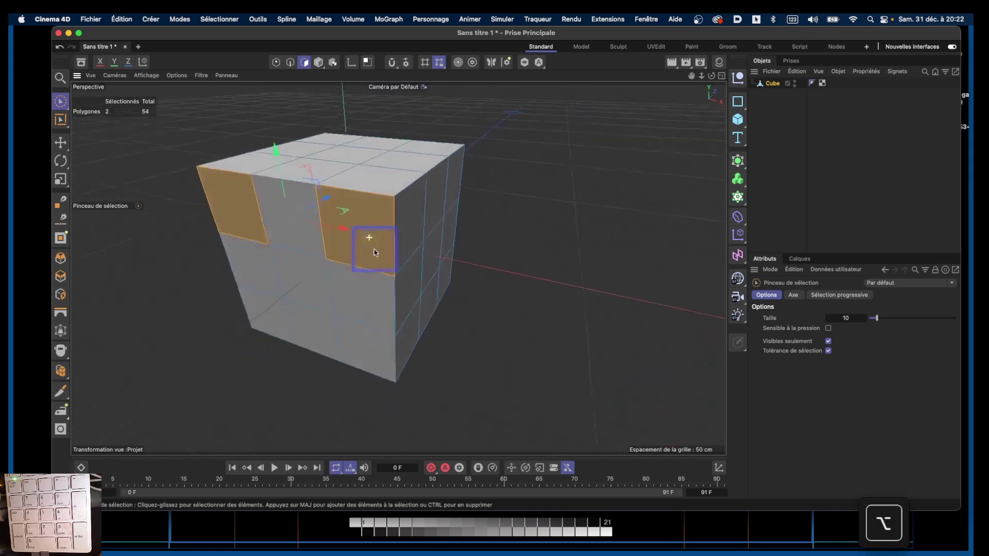
left_click_drag(691, 76, 743, 94)
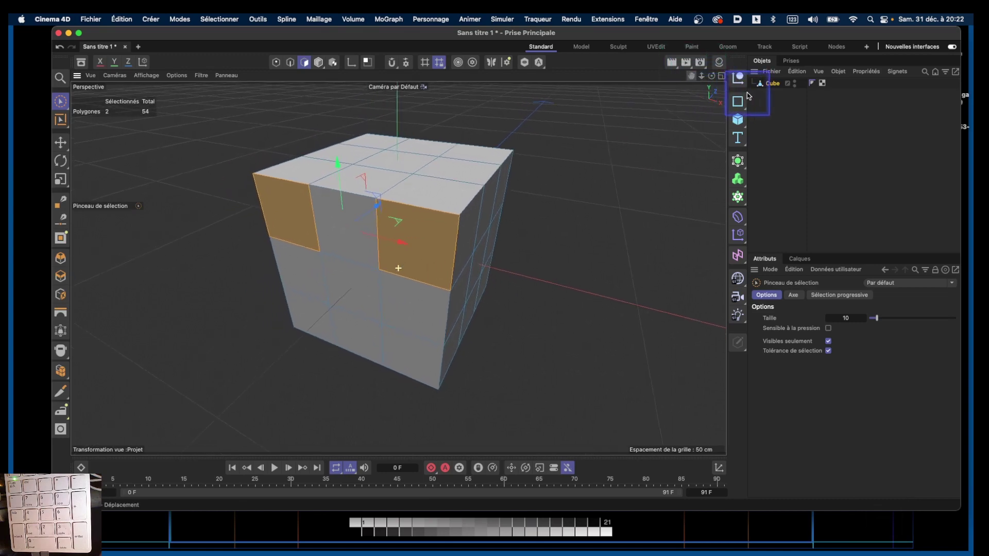
- Restart the selection from one upper corner polygon of the side face and add the opposite upper corner polygon to it
left_click(297, 213)
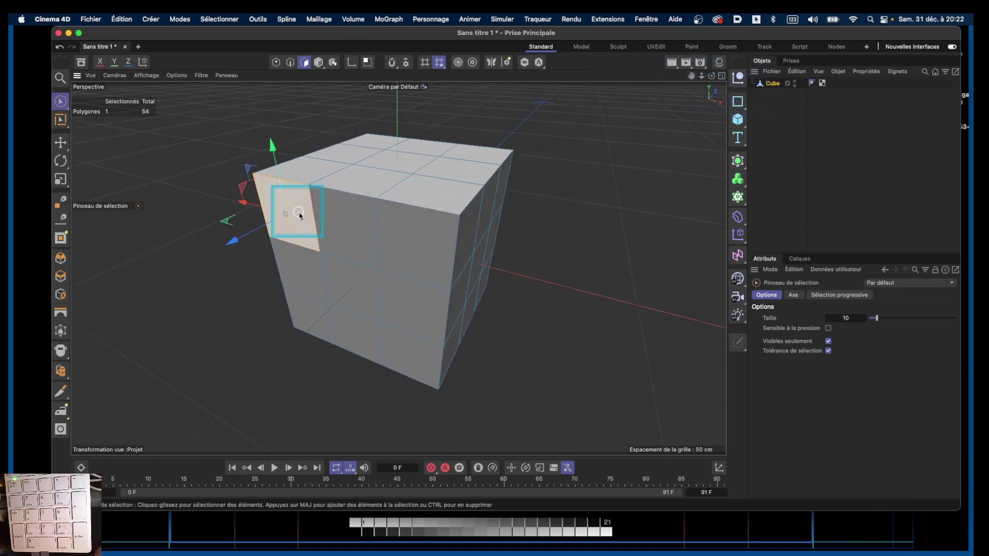
left_click(426, 253, "shift")
left_click_drag(428, 256, 520, 166, "alt")
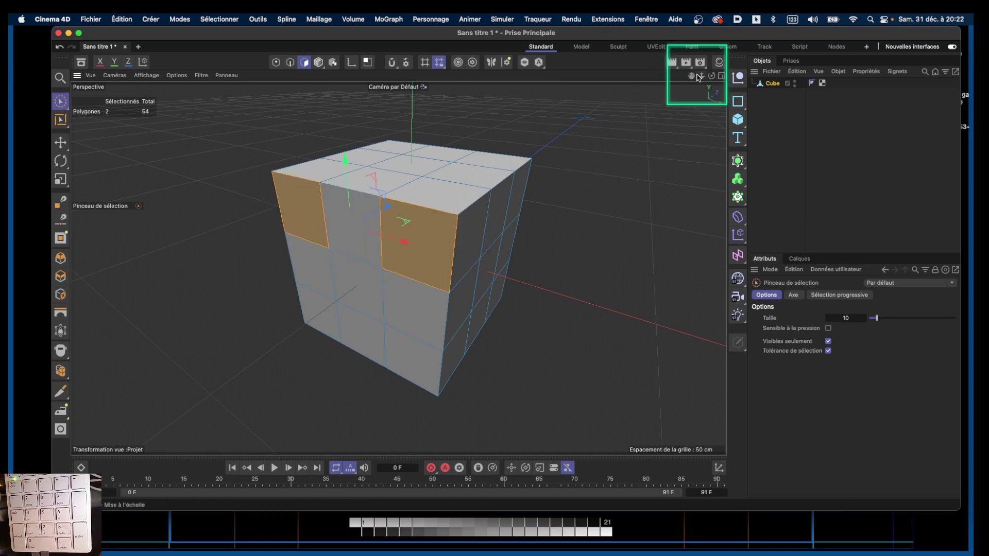
left_click_drag(691, 75, 642, 78)
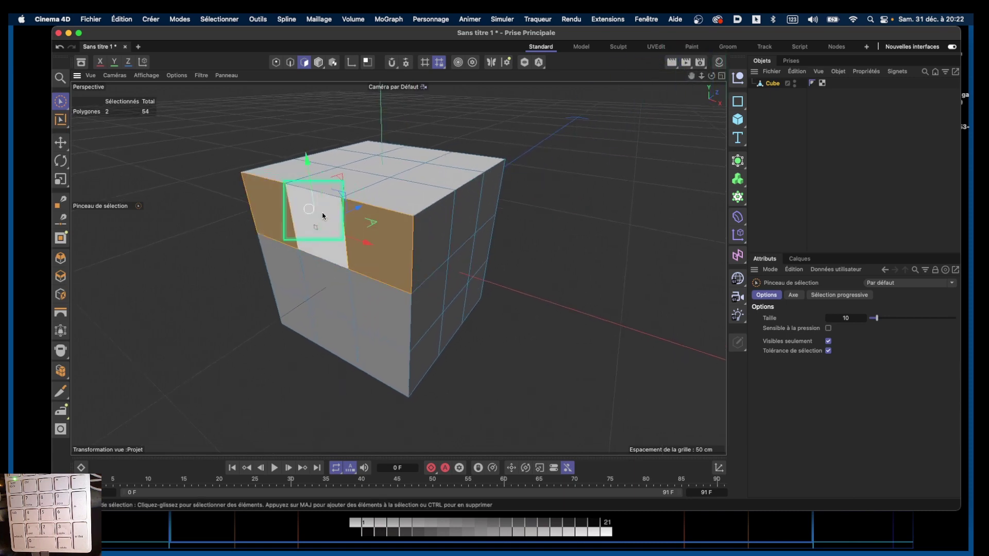
- Inset the two selected corner polygons about 1.28 cm with the Extrusion interne tool
left_click(319, 19)
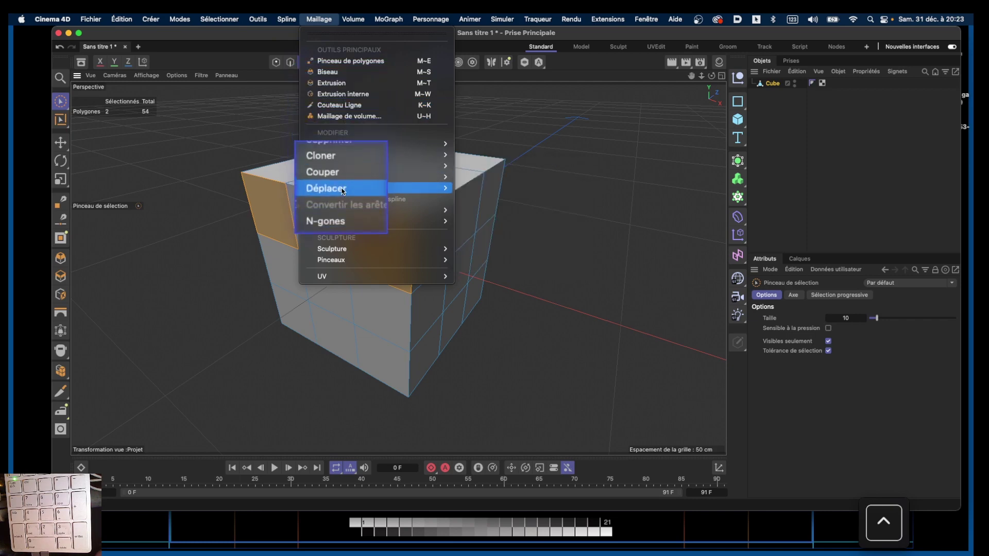
left_click(312, 18)
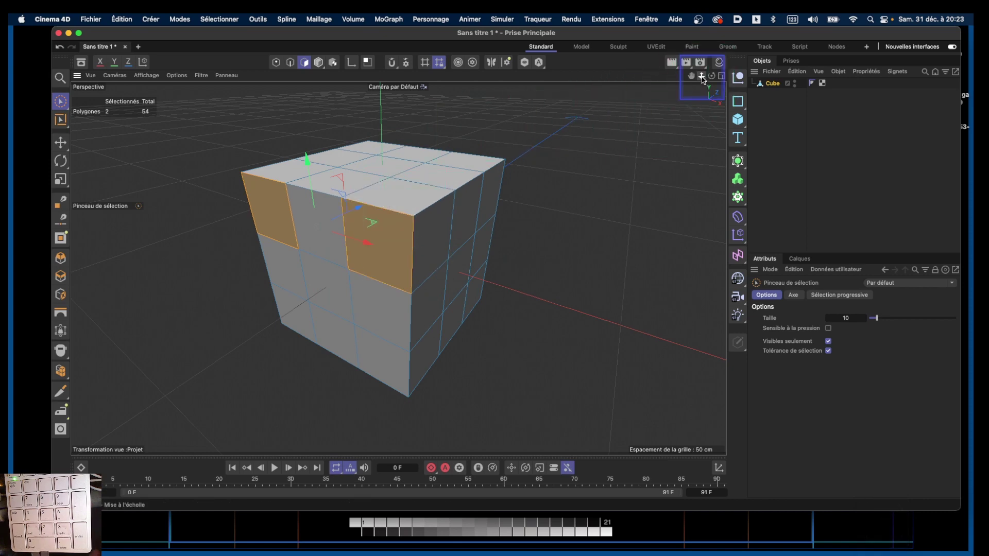
mouse_move(702, 79)
left_mouse_down()
mouse_move(685, 85)
mouse_move(711, 82)
left_mouse_up()
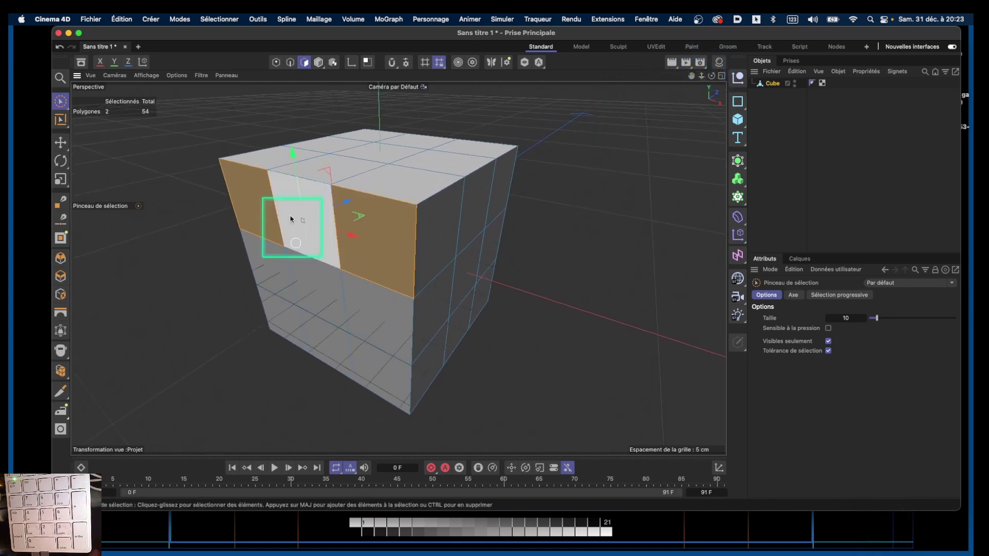
left_click(320, 20)
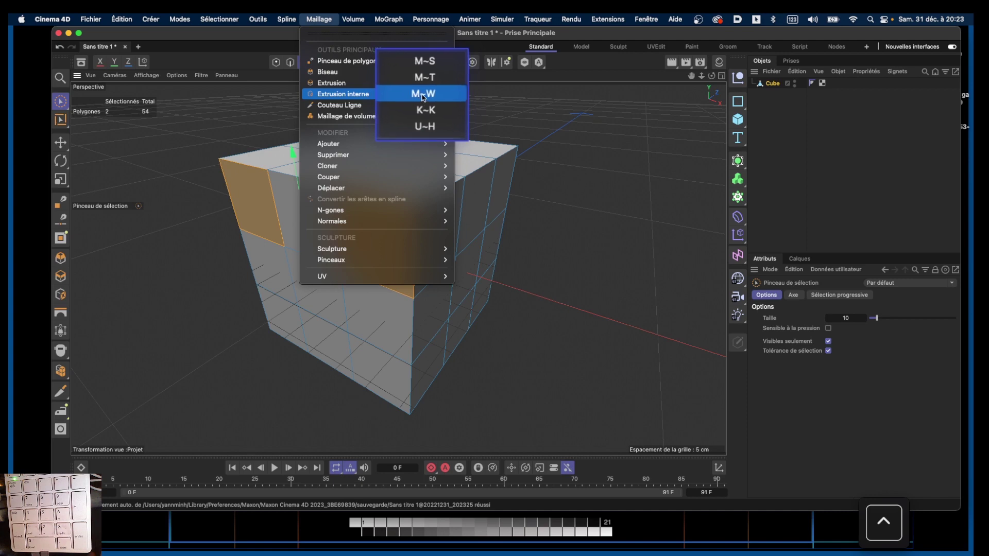
left_click(335, 94)
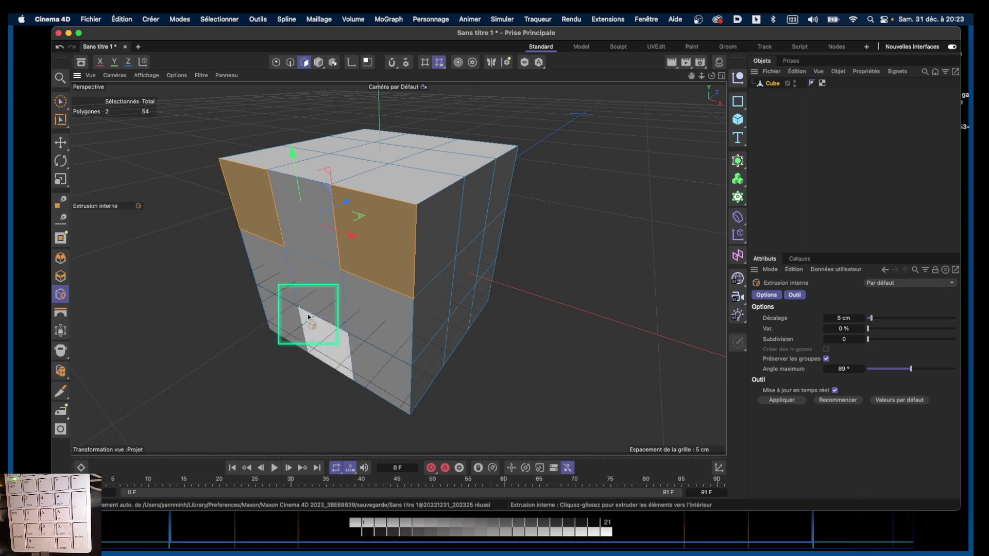
key("w")
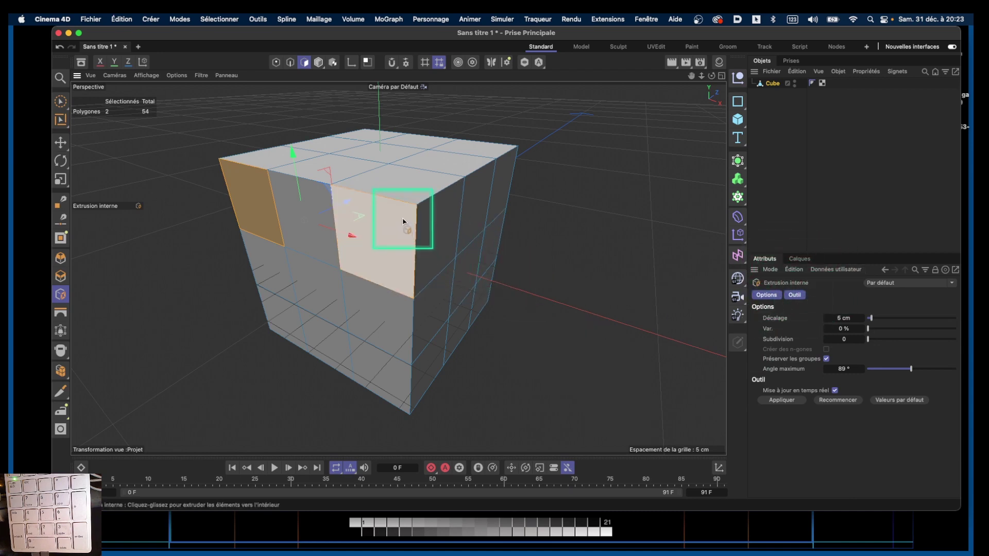
left_click_drag(403, 221, 393, 242)
left_click_drag(363, 272, 325, 305)
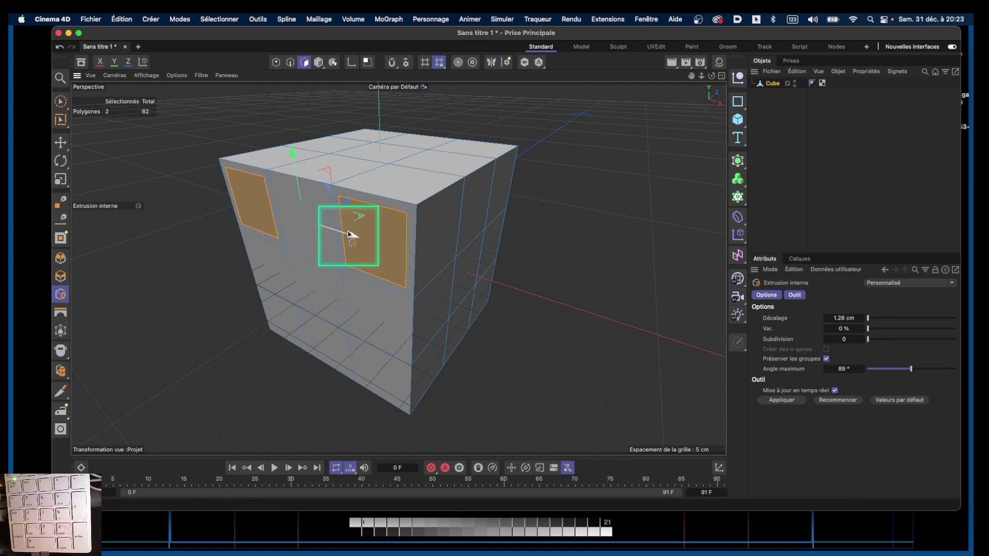
- Try extruding the two inset polygons outward about 1.03 cm with the Extrusion tool and undo the extrusion
right_click_drag(340, 226, 370, 211, "alt")
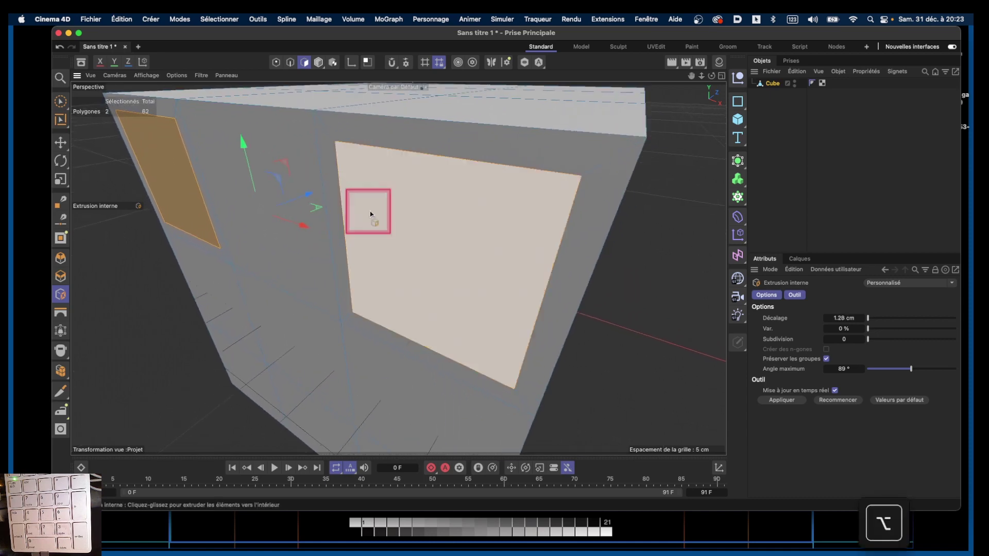
left_click_drag(369, 211, 345, 146, "alt")
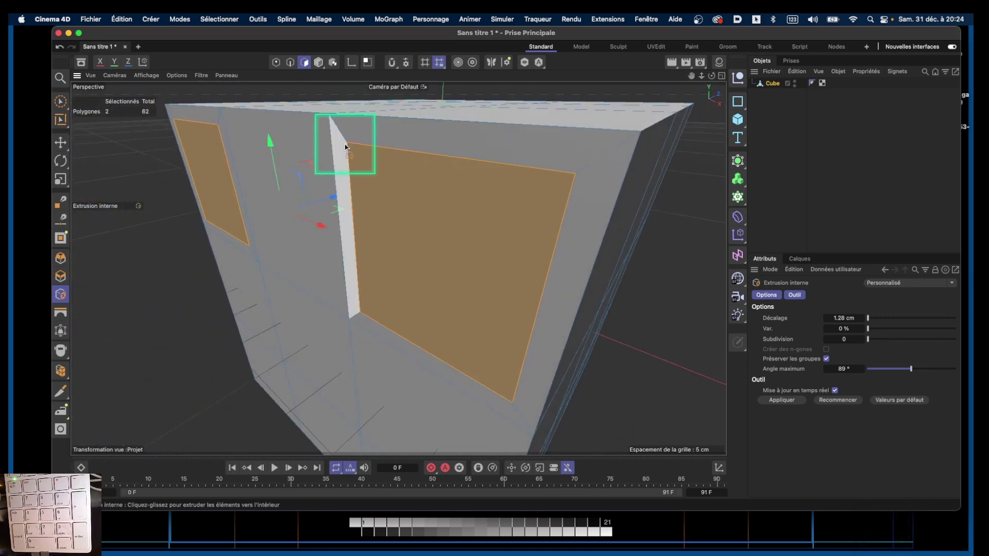
left_click_drag(342, 212, 376, 304, "alt")
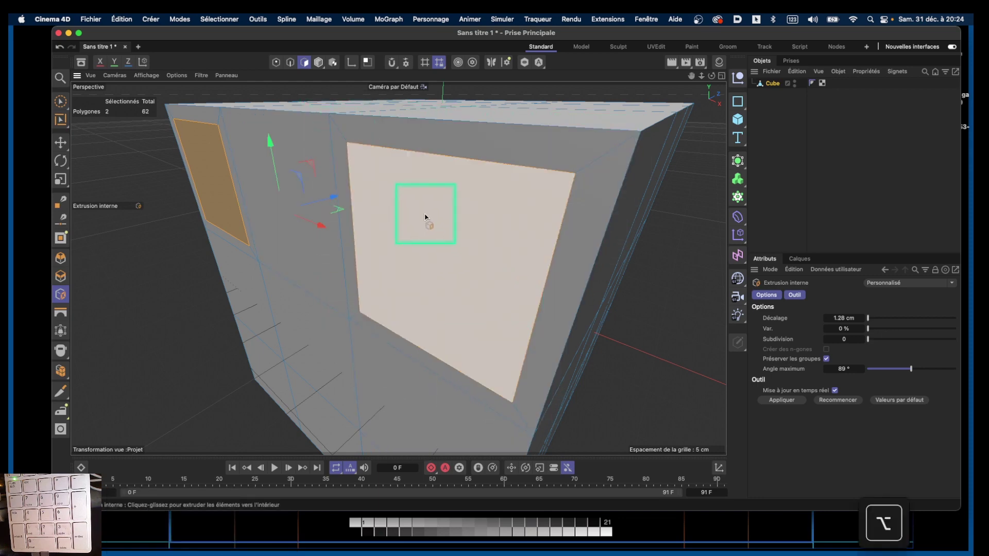
mouse_move(426, 217)
right_mouse_down("alt")
mouse_move(409, 227)
mouse_move(433, 223)
right_mouse_up("alt")
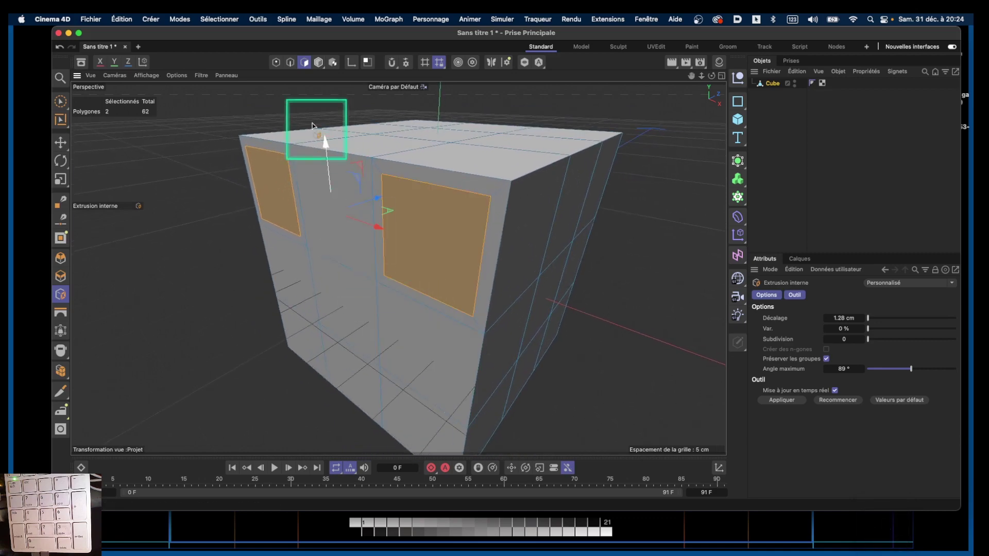
left_click(316, 20)
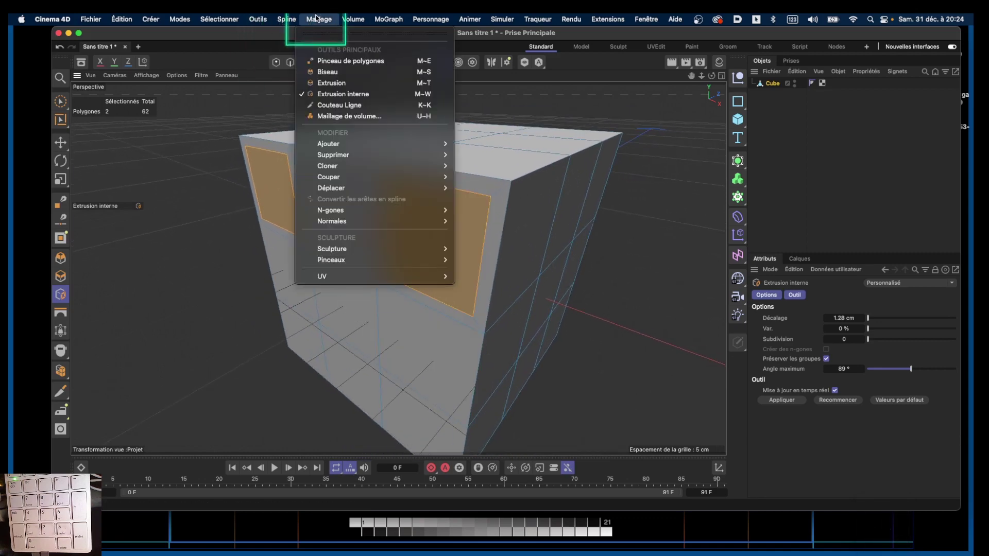
left_click(341, 84)
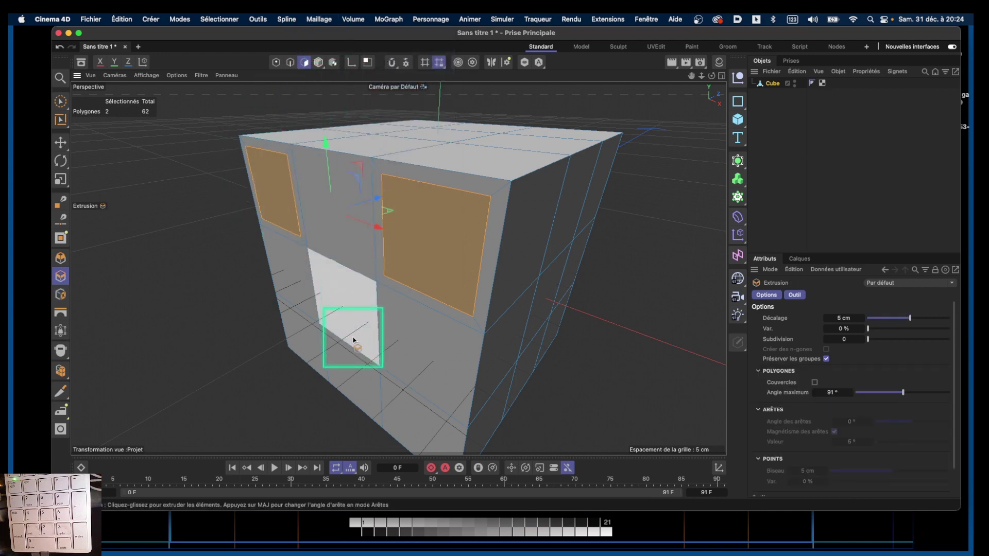
left_click(320, 22)
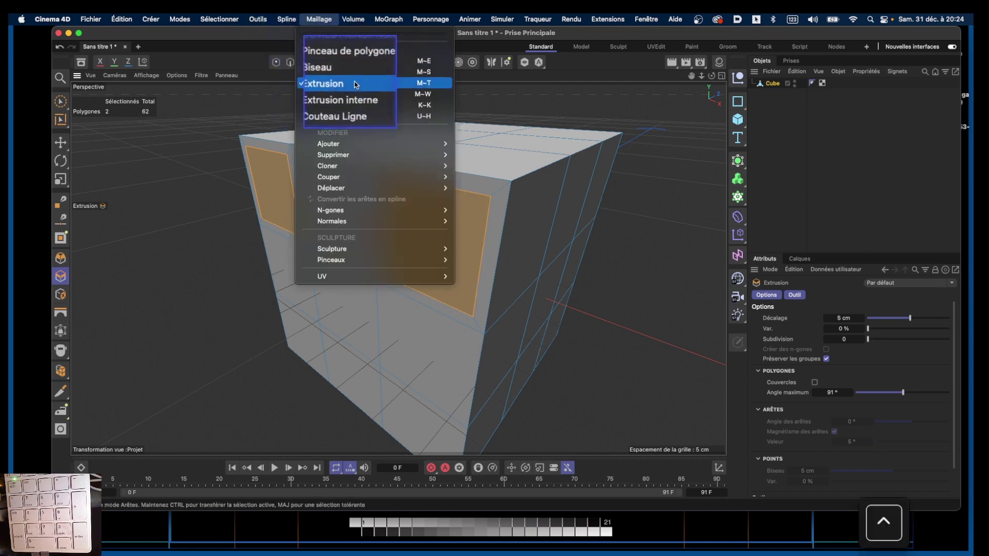
left_click(420, 82)
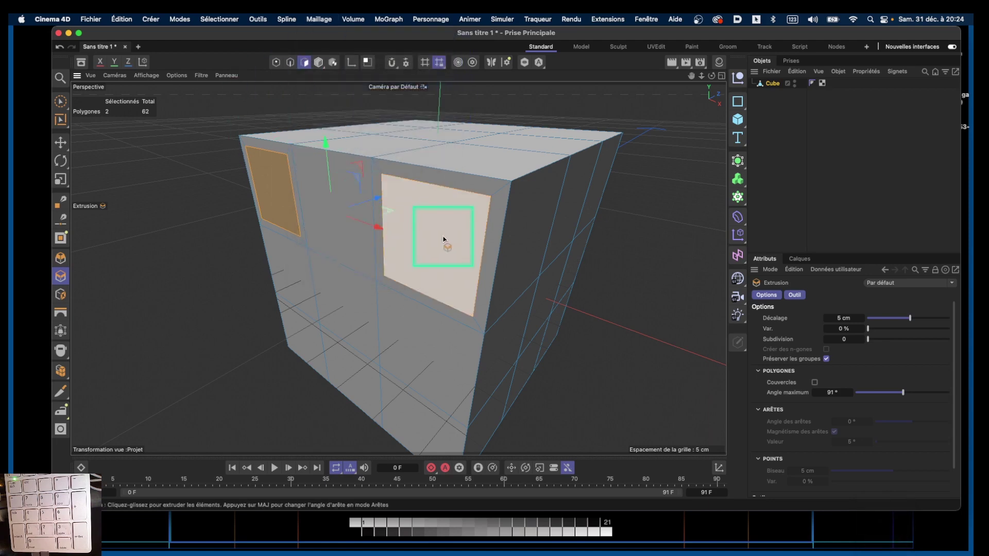
left_click_drag(444, 238, 496, 214)
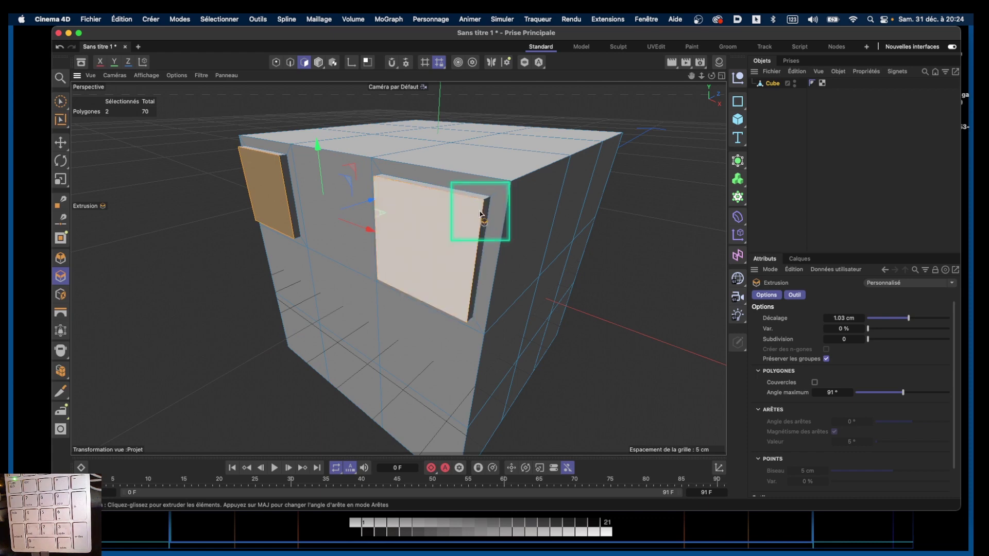
key("super+z")
- Extrude the two inset polygons about -2.35 cm into the cube with the Extrusion tool to form recessed openings
left_click_drag(393, 215, 388, 186, "alt")
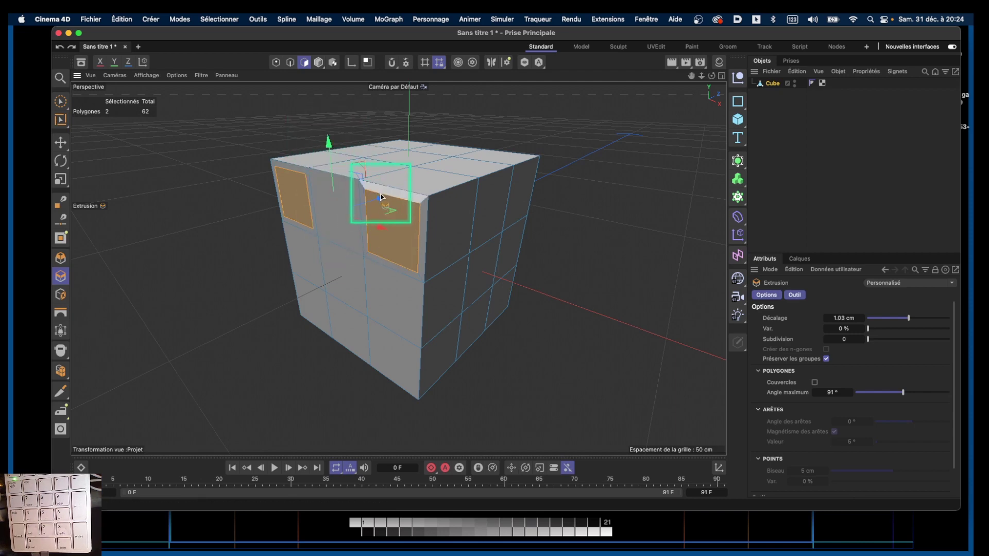
mouse_move(382, 200)
left_mouse_down()
mouse_move(352, 219)
mouse_move(394, 196)
mouse_move(384, 200)
left_mouse_up()
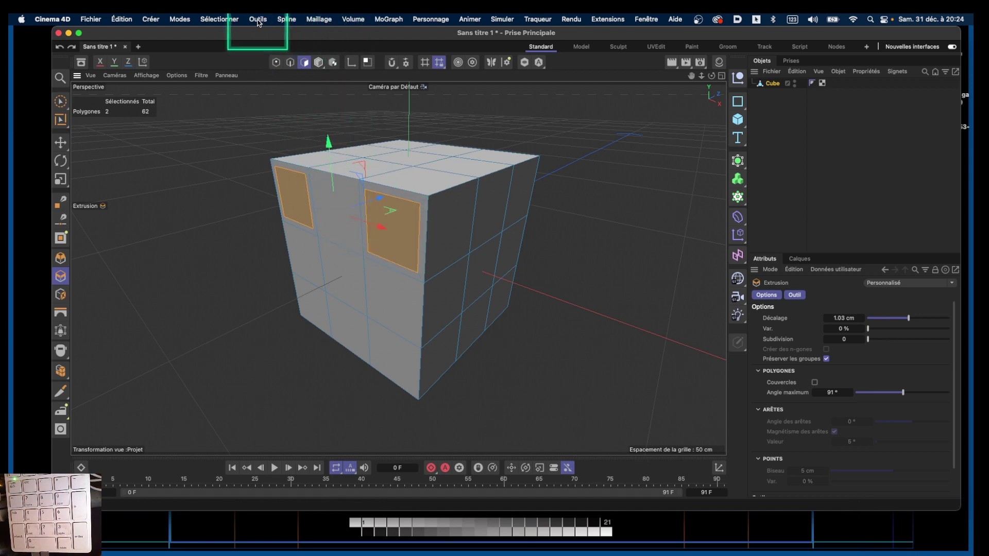
left_click(320, 20)
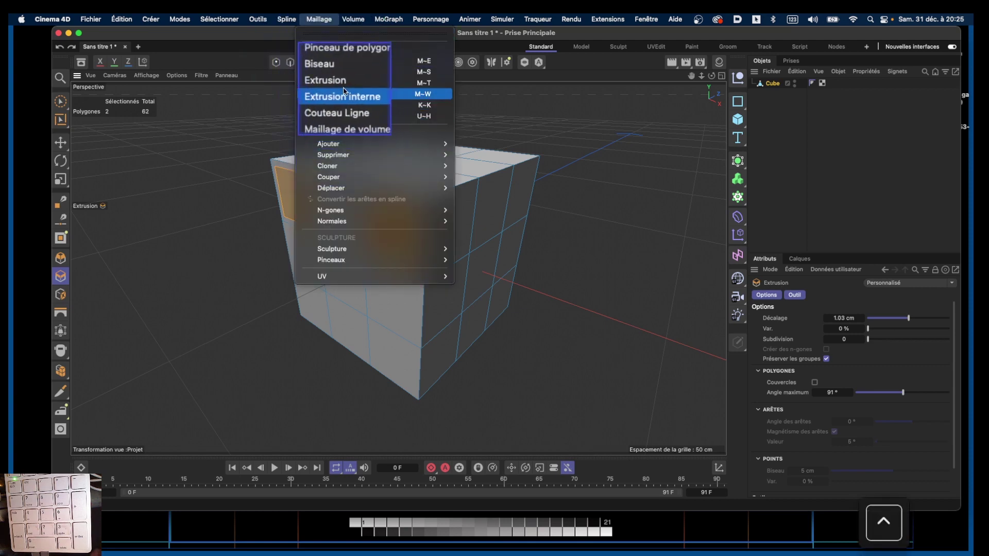
left_click(413, 81)
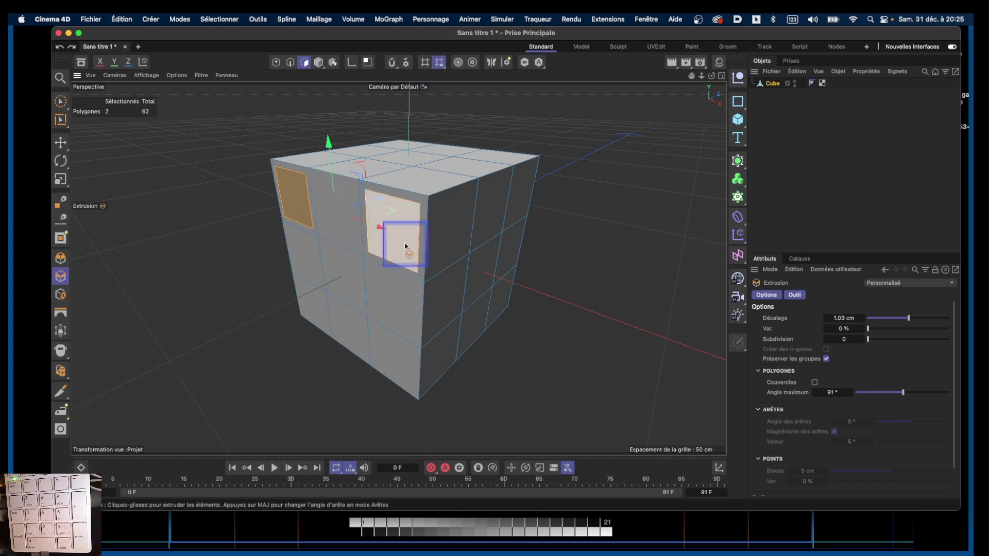
left_click_drag(405, 246, 401, 248)
left_click_drag(361, 287, 397, 291)
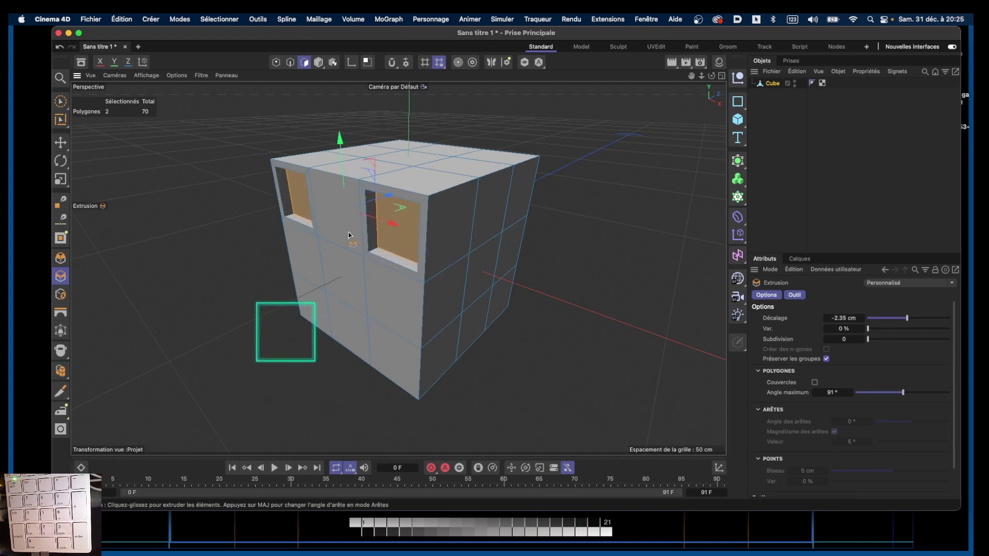
mouse_move(360, 257)
left_mouse_down("alt")
mouse_move(357, 248)
mouse_move(459, 228)
mouse_move(499, 253)
mouse_move(411, 315)
mouse_move(325, 283)
mouse_move(347, 251)
left_mouse_up("alt")
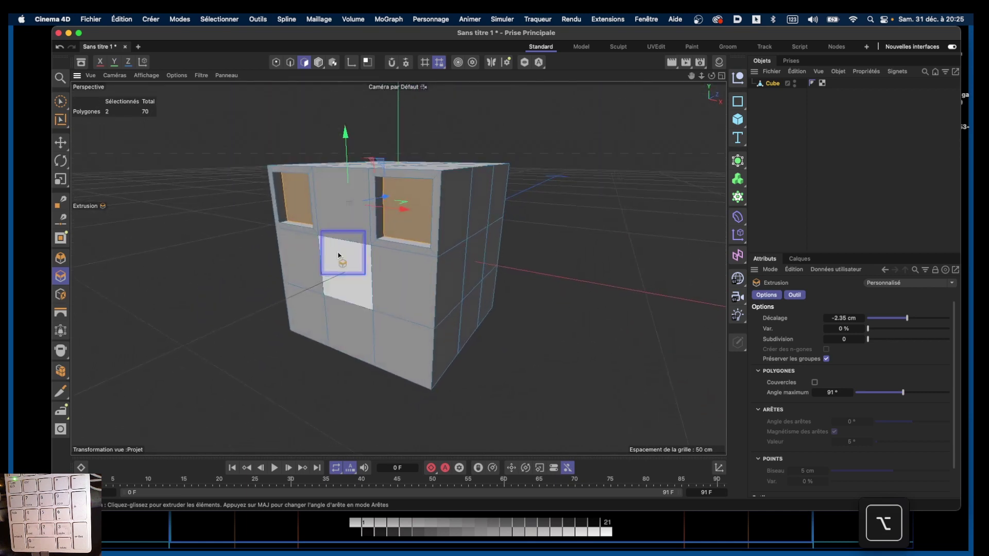
right_click_drag(317, 256, 319, 252, "alt")
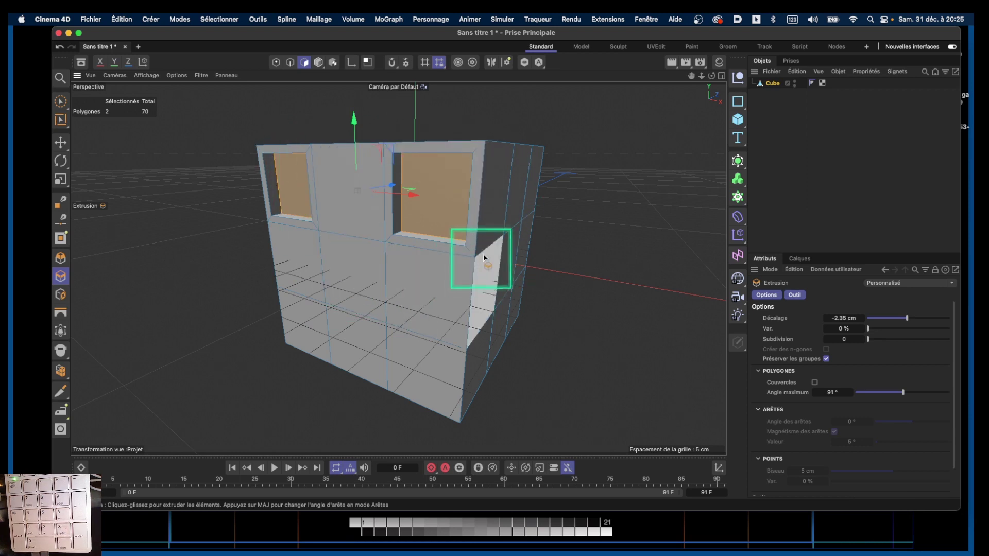
- Switch repeatedly between the Extrusion tool and the Pinceau de sélection, finishing with the Pinceau de sélection active
left_click_drag(429, 228, 427, 243, "alt")
key("space")
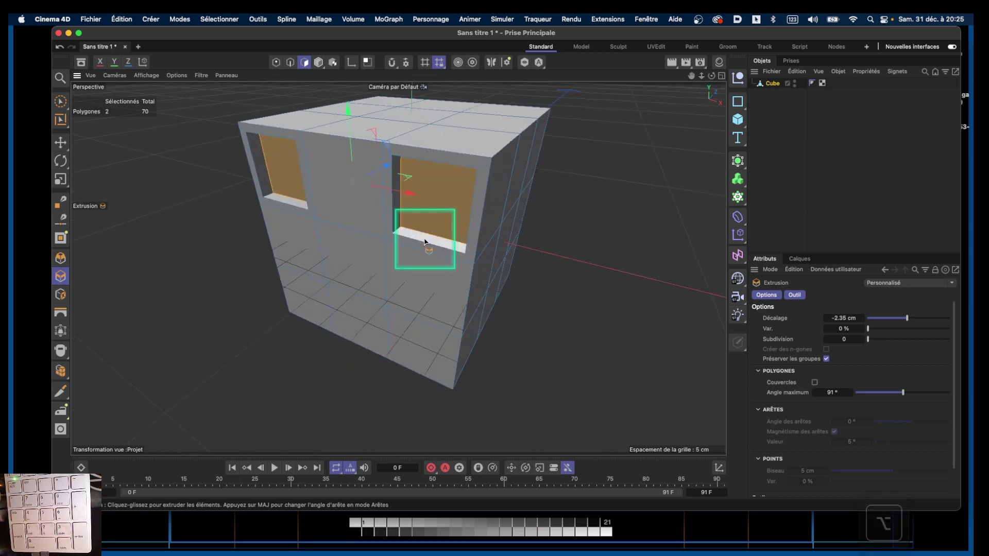
key("space")
key("space")
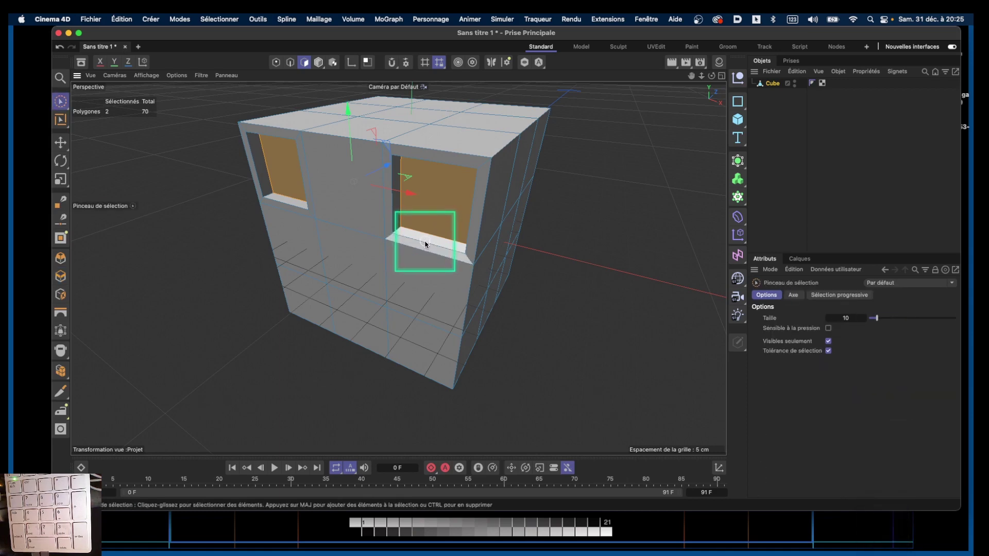
key("space")
key("space")
key("space")
key("space")
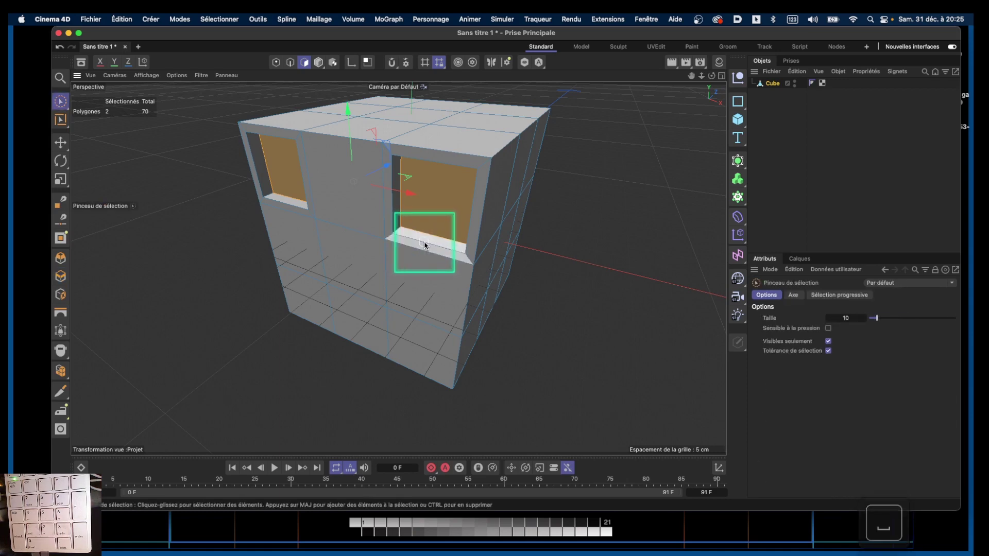
key("space")
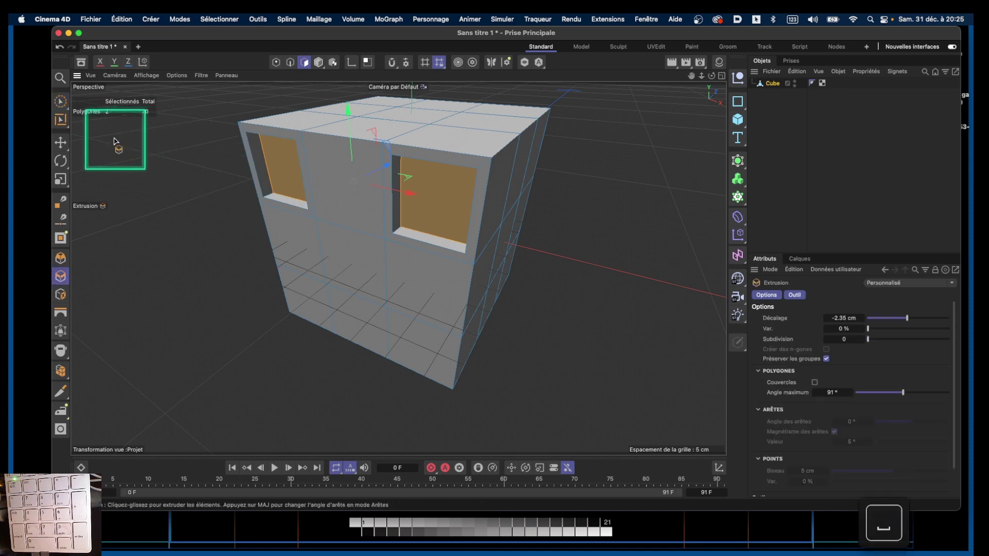
left_click(60, 103)
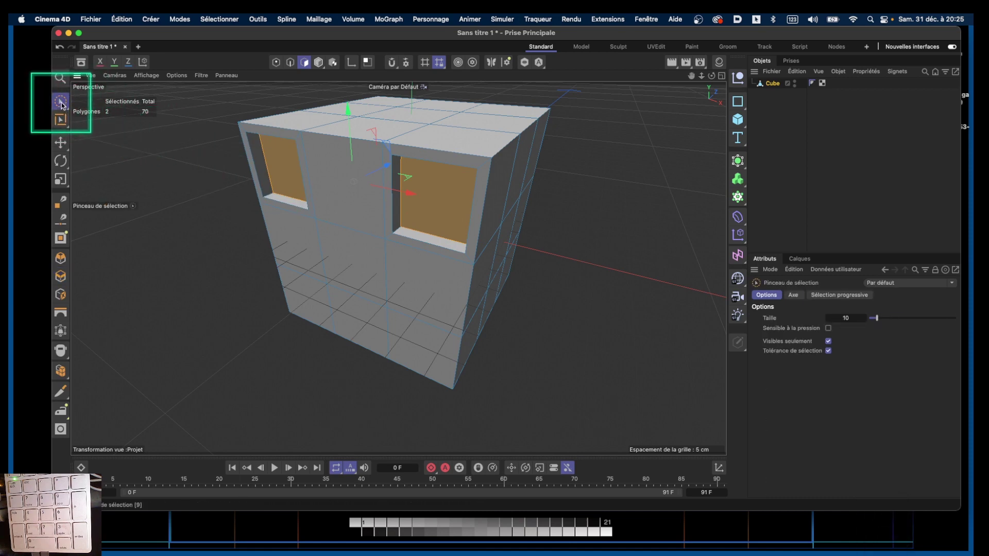
key("space")
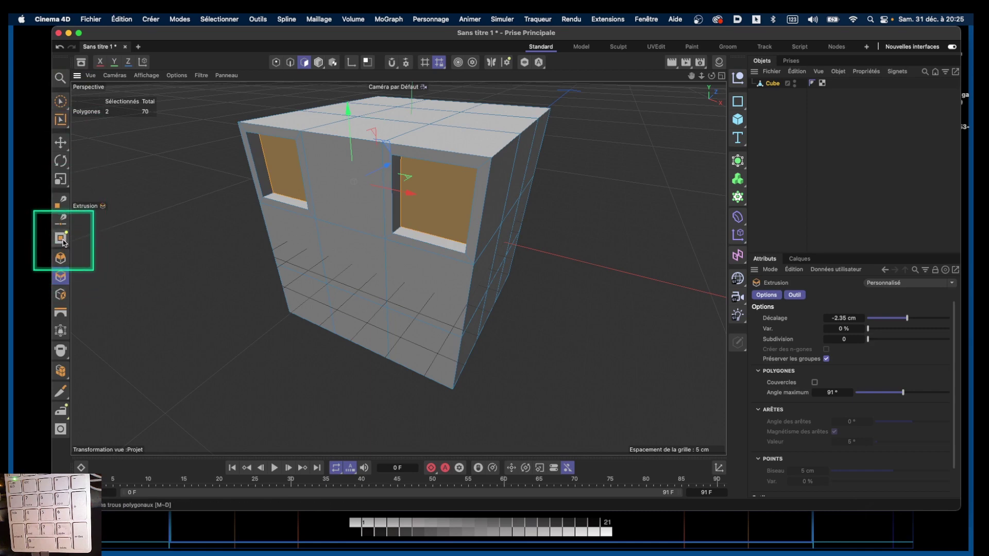
left_click(60, 102)
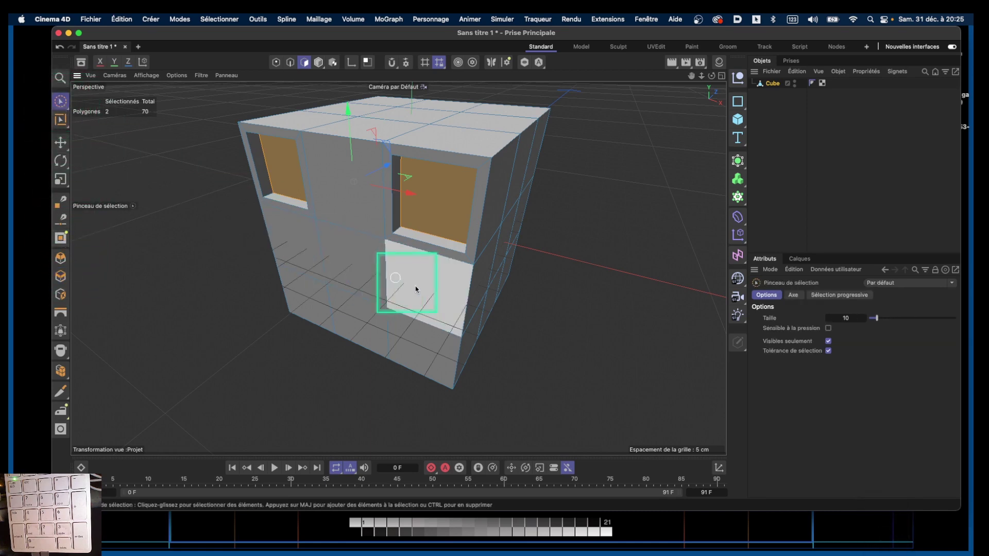
key("space")
key("space")
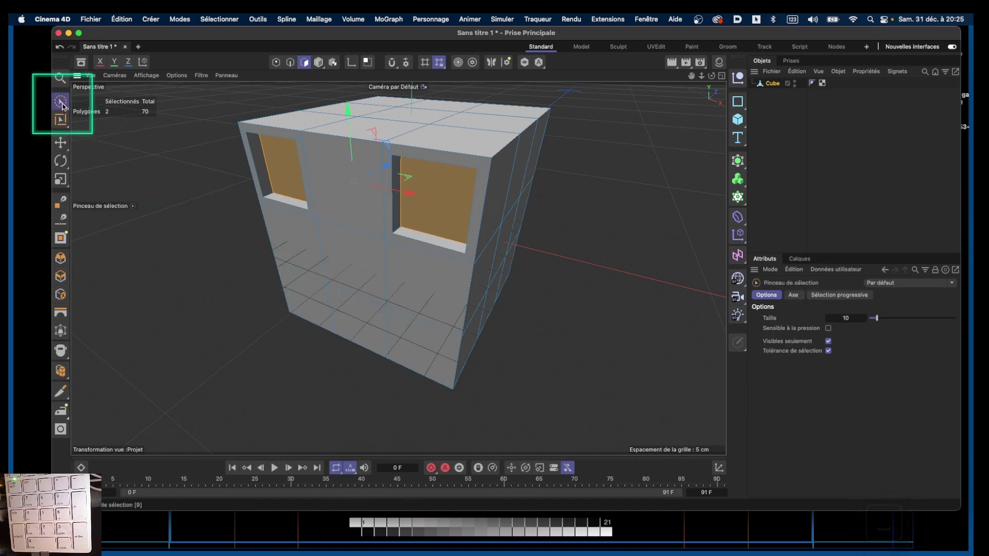
key("space")
left_click(60, 103)
left_click(60, 103)
key("space")
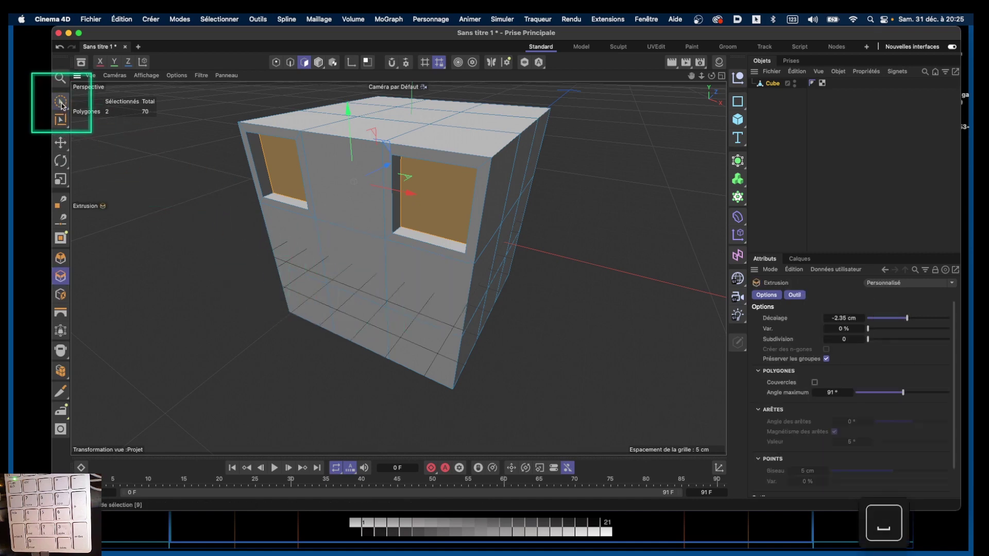
key("space")
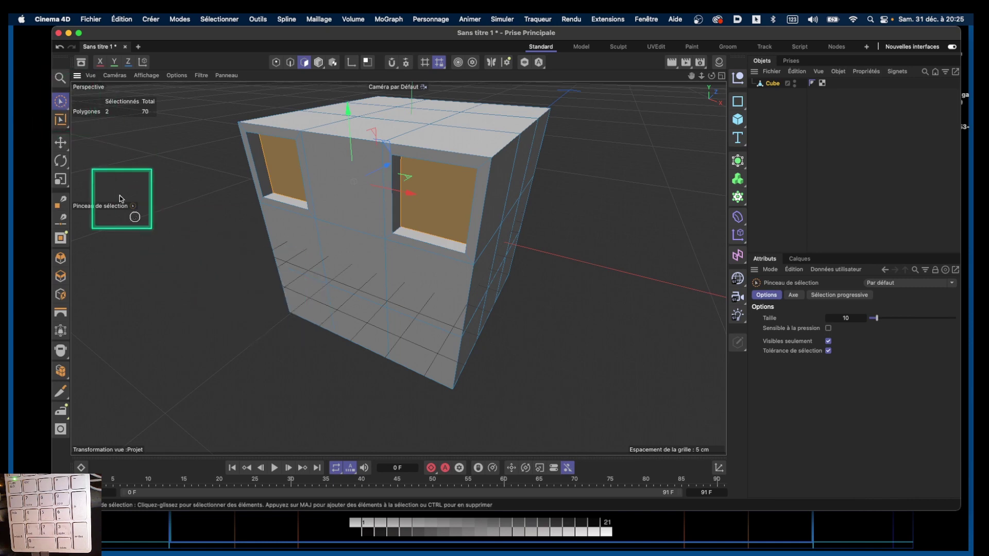
- Select the centre polygon of the face with the two recesses and inset it about 2.18 cm with the Extrusion interne tool
left_click(351, 258)
mouse_move(360, 285)
right_mouse_down("alt")
mouse_move(384, 266)
mouse_move(375, 275)
right_mouse_up("alt")
left_click_drag(349, 286, 380, 231, "alt")
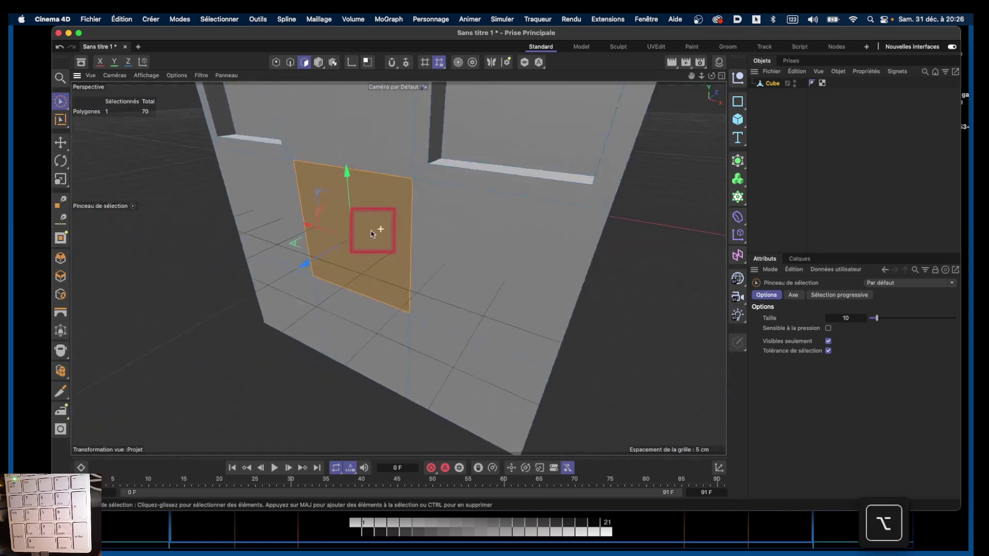
mouse_move(380, 232)
right_mouse_down("alt")
mouse_move(354, 243)
mouse_move(364, 229)
right_mouse_up("alt")
mouse_move(364, 230)
left_mouse_down("alt")
mouse_move(411, 238)
mouse_move(403, 267)
mouse_move(391, 265)
mouse_move(393, 283)
mouse_move(360, 223)
left_mouse_up("alt")
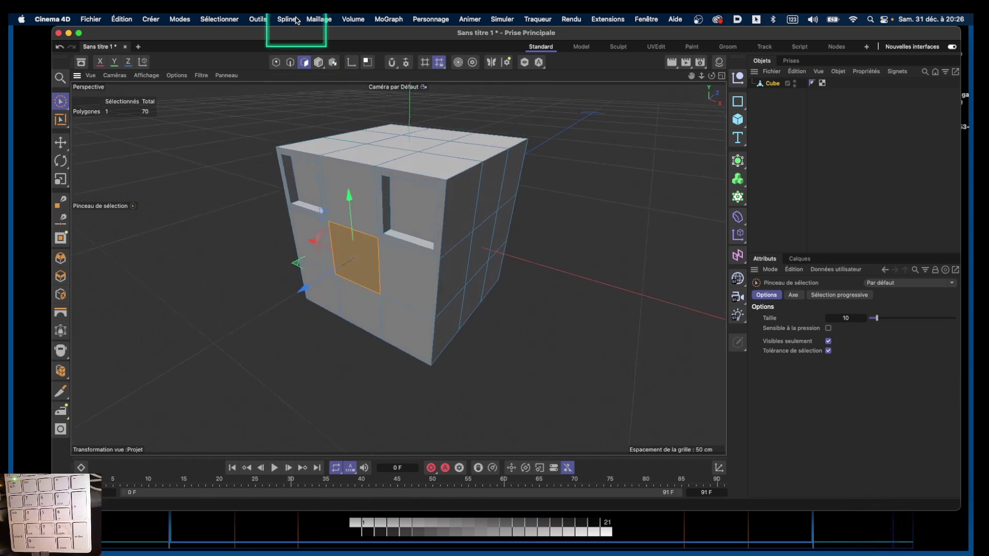
left_click(319, 20)
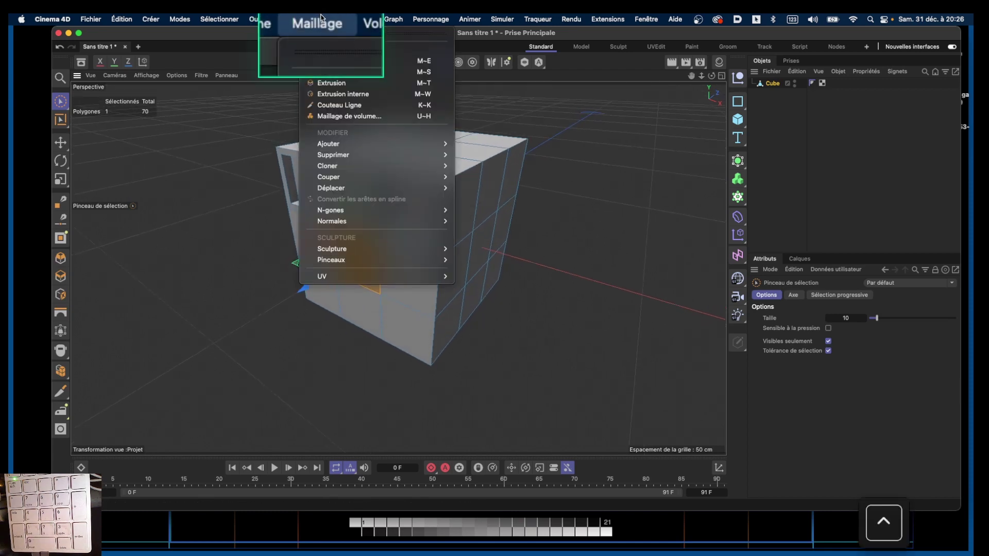
left_click(342, 95)
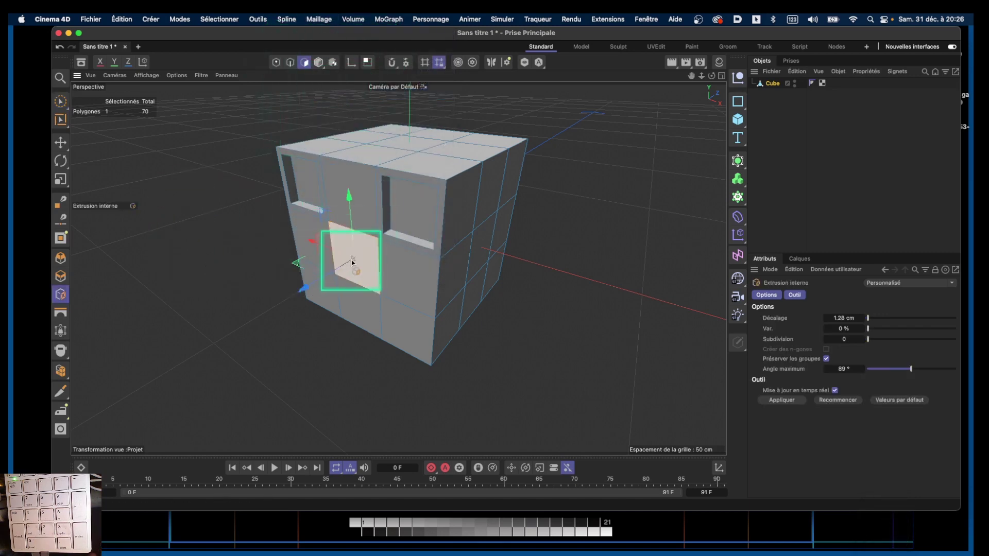
left_click_drag(368, 247, 362, 253)
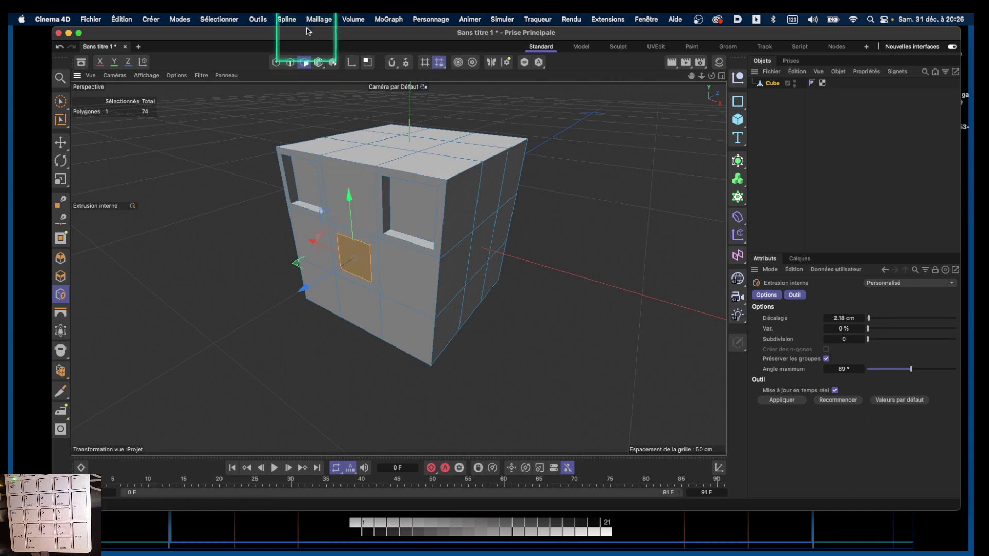
- Extrude the inset centre polygon about 12.1 cm outward with the Extrusion tool to form a protruding block
left_click(320, 20)
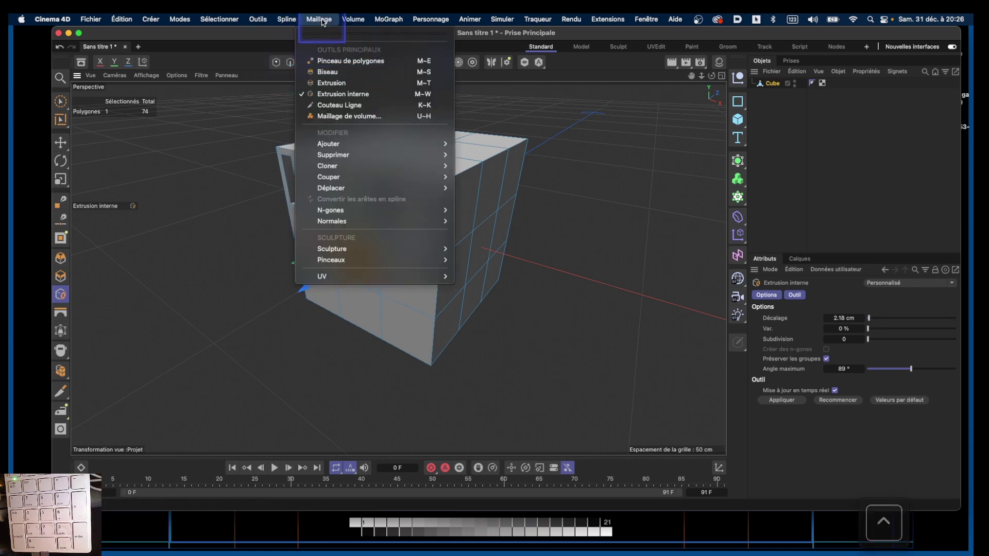
left_click(355, 85)
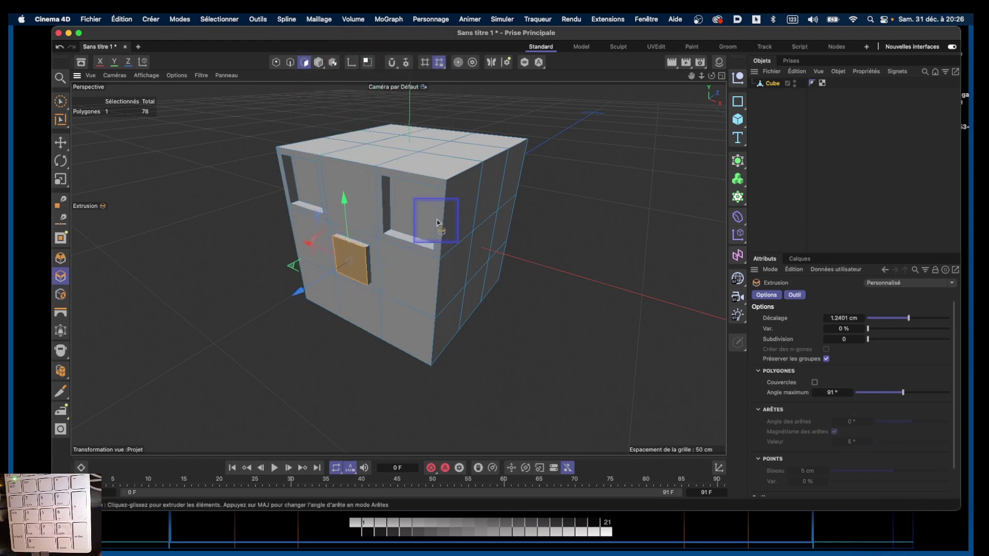
left_click_drag(437, 223, 956, 87)
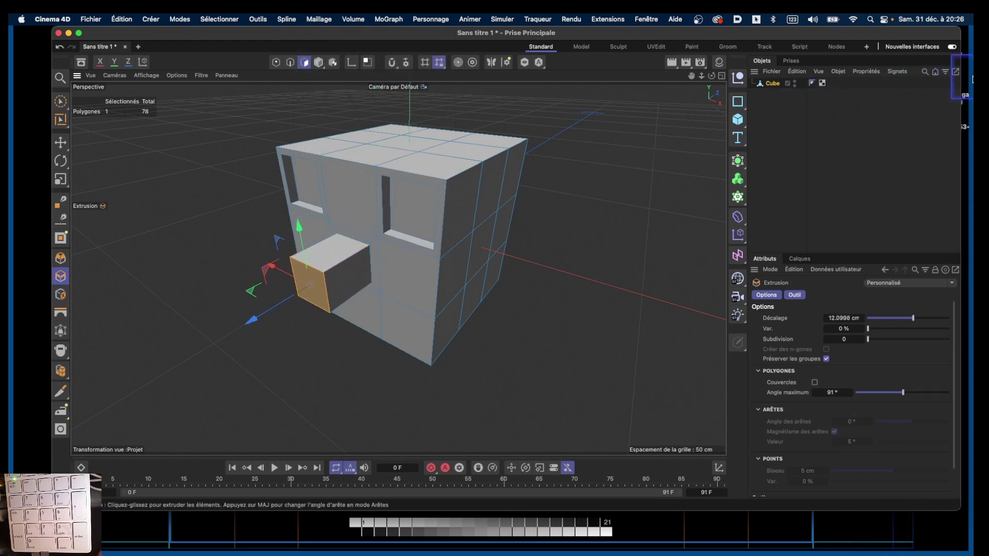
- Try extruding the block's end polygon about another 7.34 cm outward and undo that extrusion
left_click_drag(388, 266, 362, 254, "alt")
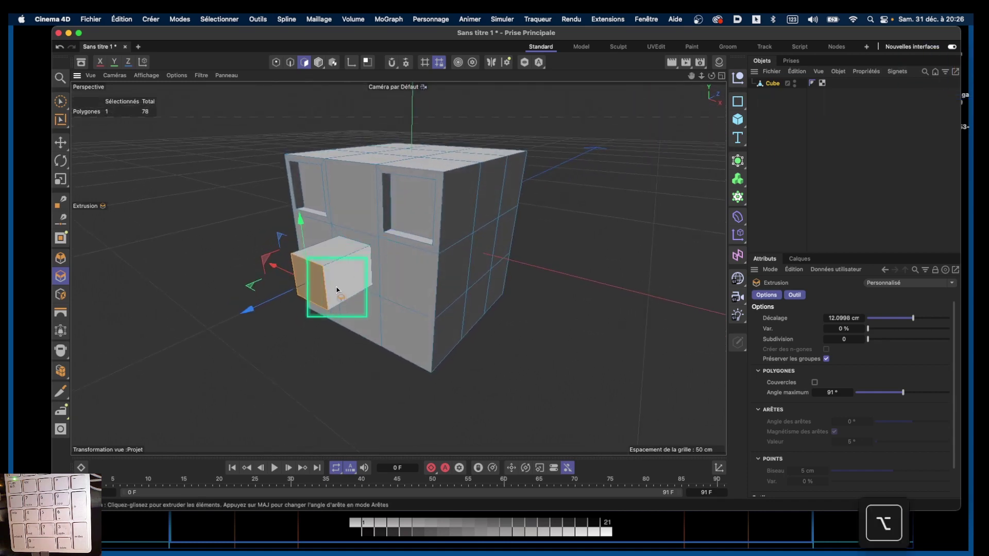
scroll(334, 286, "up", 5)
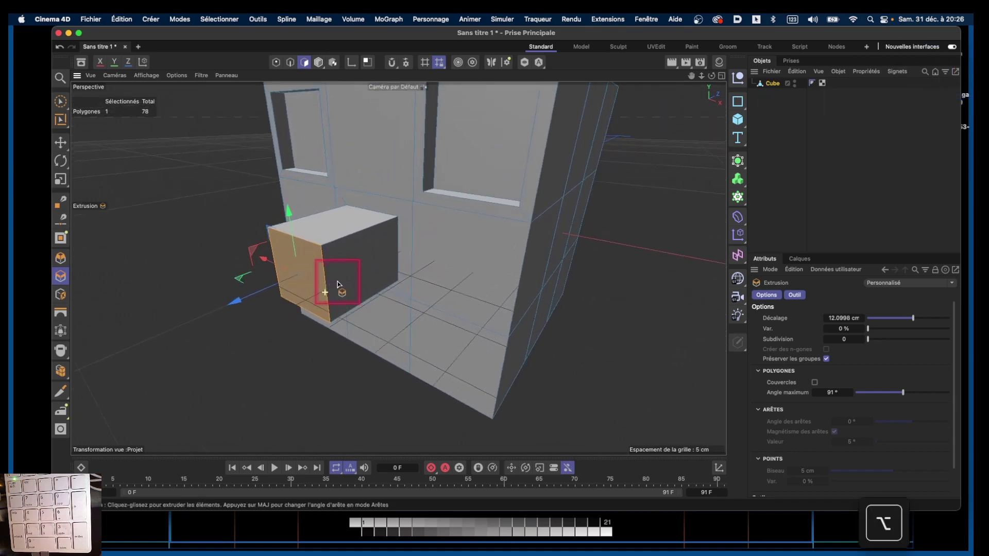
left_click_drag(338, 284, 679, 186, "alt")
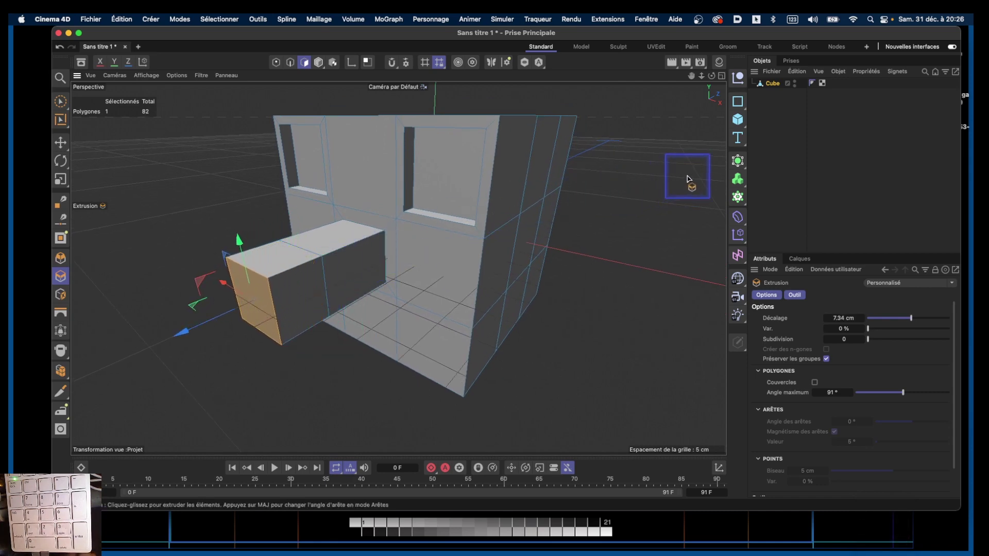
key("super+z")
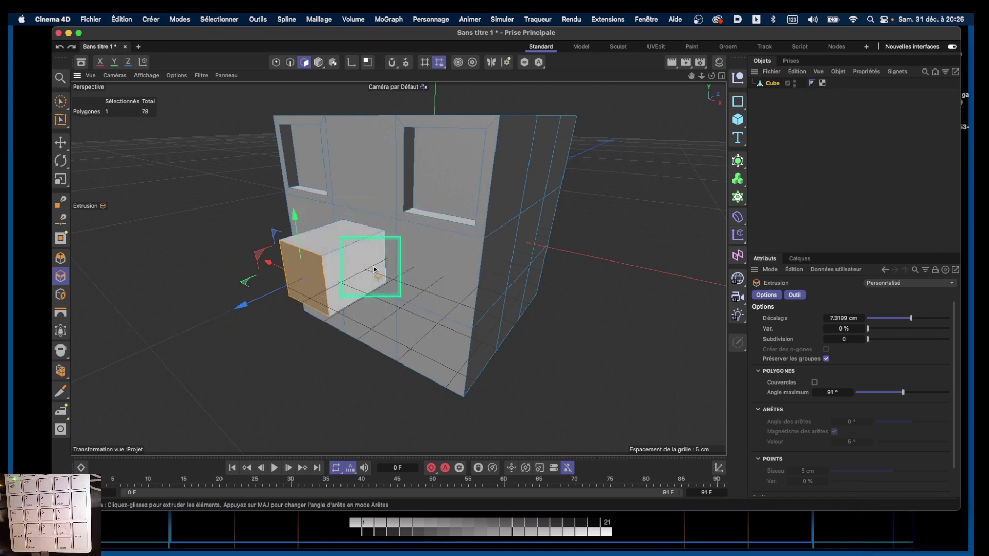
- Lengthen the protruding block by moving its end polygon outward along its axis, about 4.38 cm plus another 3.13 cm
mouse_move(361, 280)
left_mouse_down("alt")
mouse_move(419, 235)
mouse_move(364, 273)
left_mouse_up("alt")
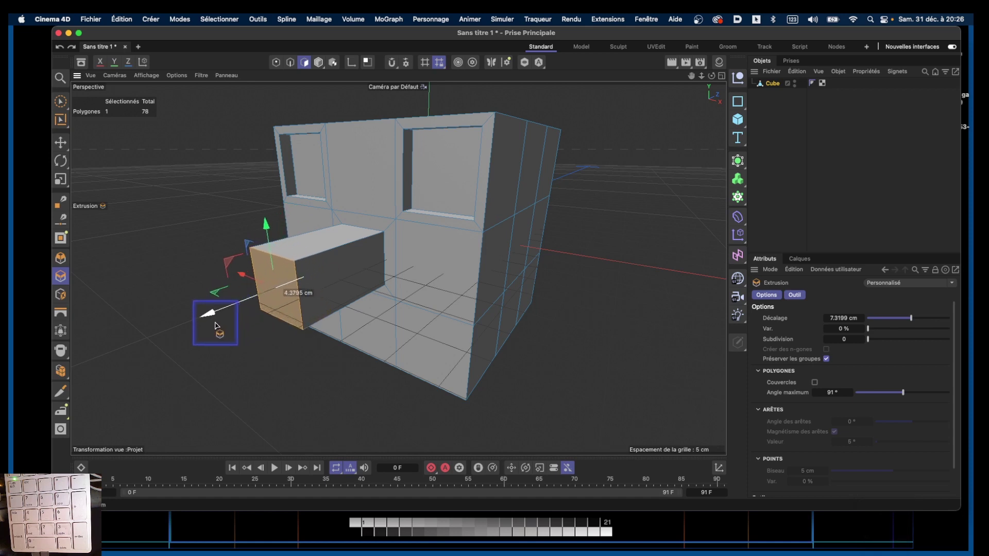
left_click_drag(208, 315, 188, 331)
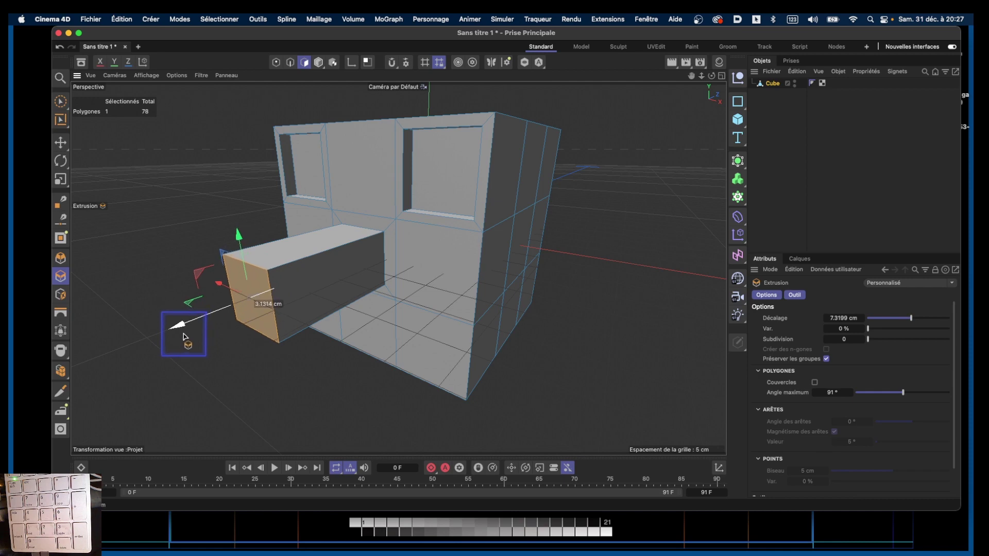
- Select the three polygons of the face's lowest row and inset them together about 2.75 cm with the Extrusion interne tool
right_click_drag(379, 253, 355, 260, "alt")
left_click_drag(373, 272, 381, 294, "alt")
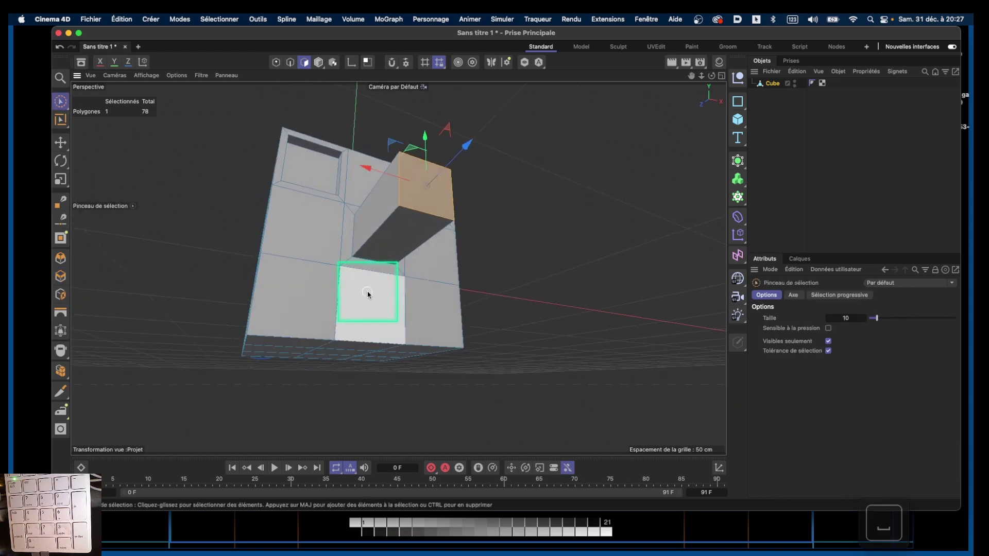
left_click(62, 102)
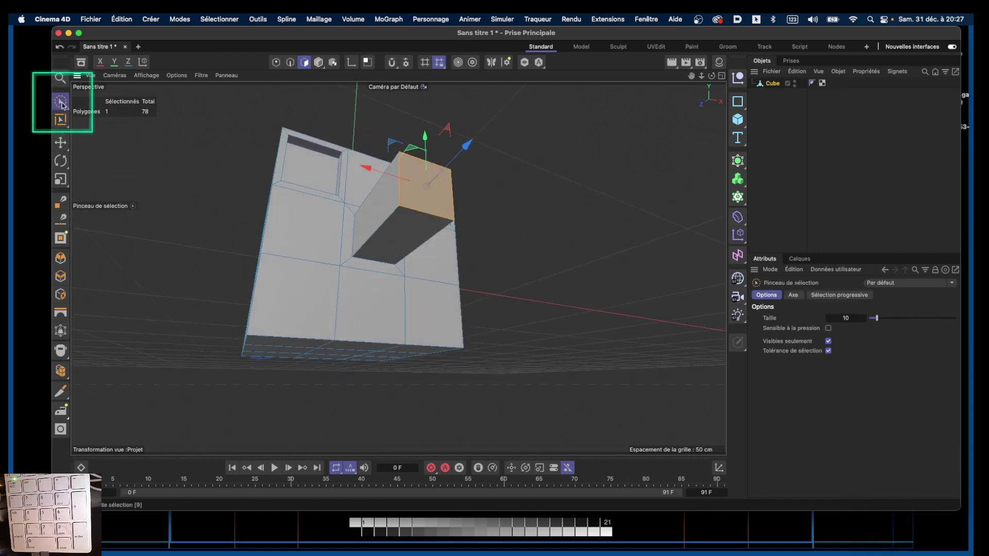
mouse_move(332, 302)
left_mouse_down()
mouse_move(326, 295)
mouse_move(410, 316)
left_mouse_up()
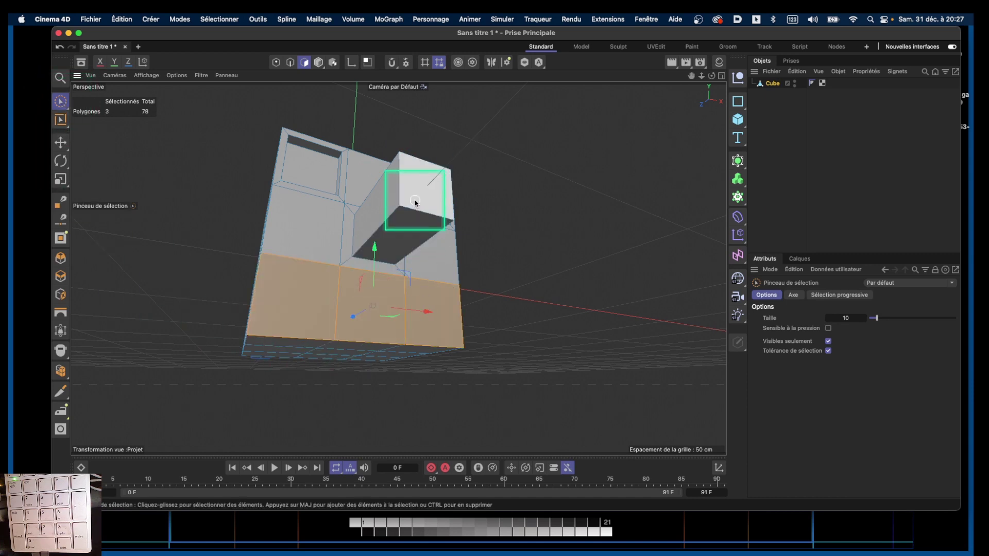
left_click(322, 19)
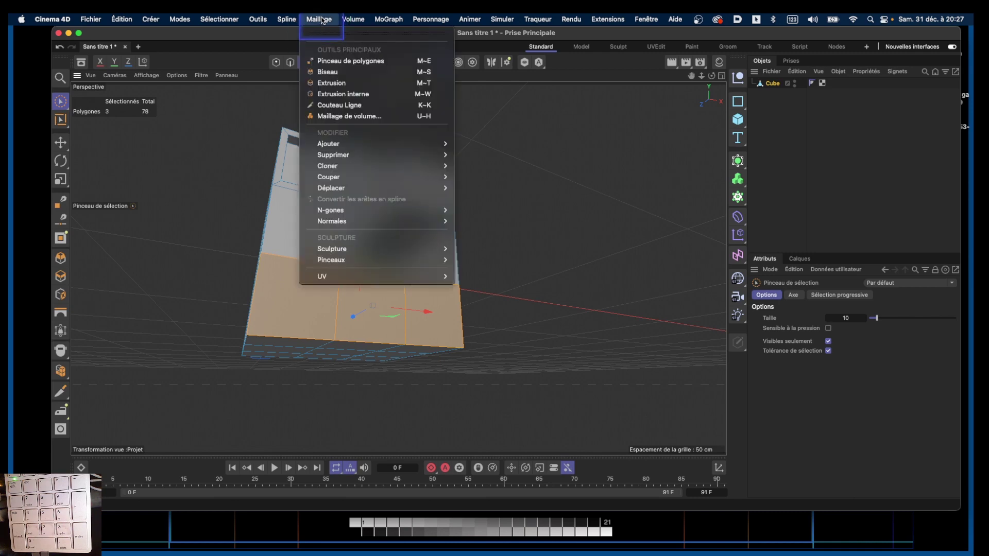
left_click(344, 95)
left_click_drag(371, 296, 293, 376)
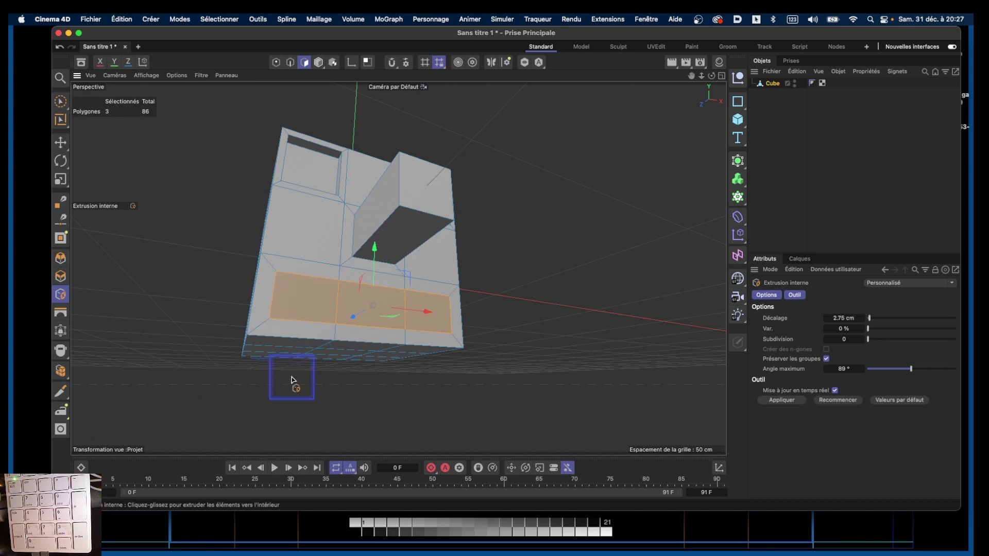
- Extrude the three inset polygons into the cube in successive passes, the last about -1.4 cm, to form a long mouth-like recess
left_click_drag(374, 304, 346, 298, "alt")
key("d")
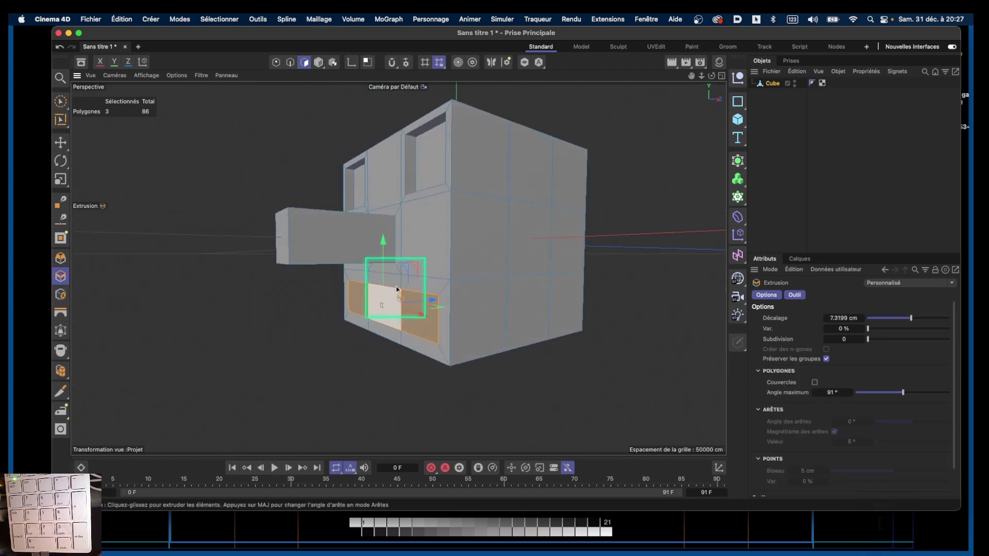
left_click(319, 19)
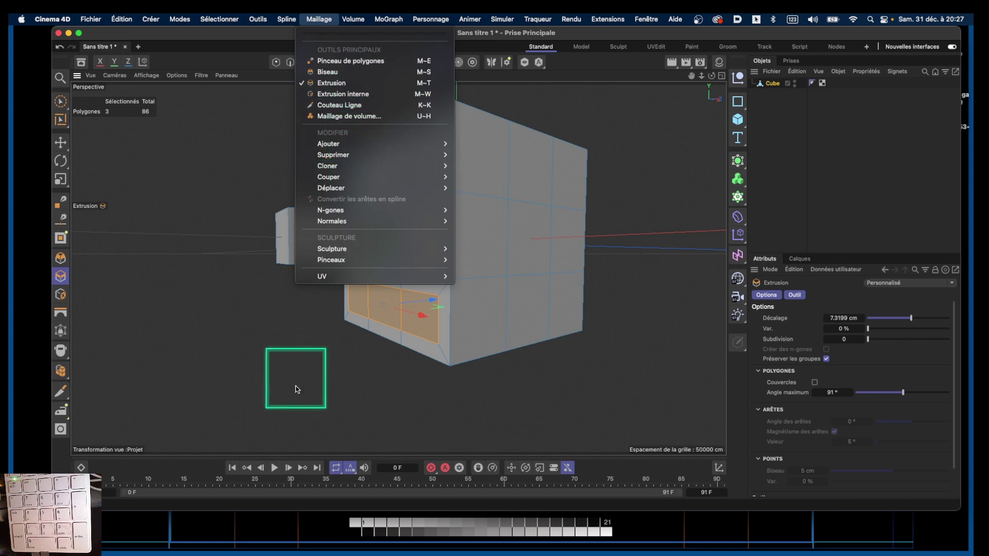
left_click(370, 303)
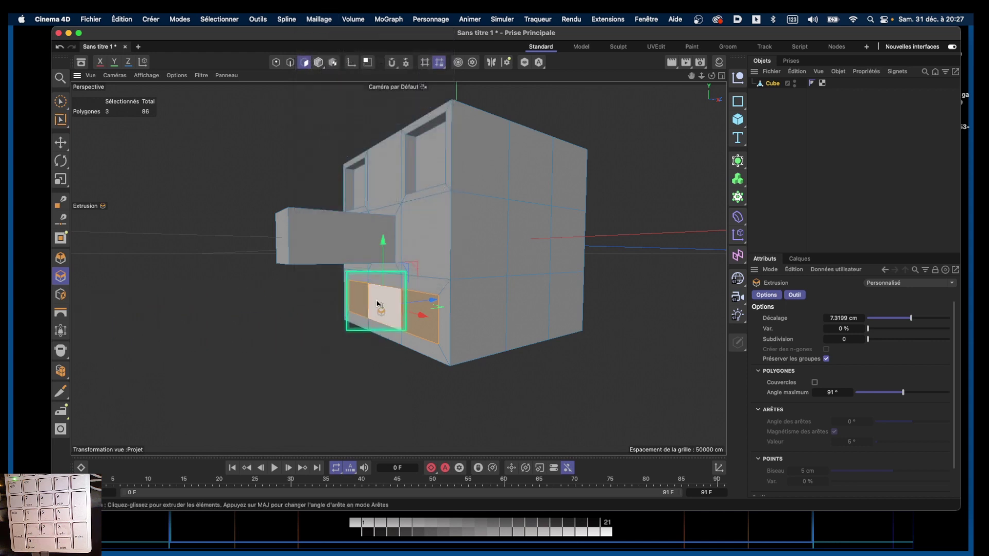
key("super+z")
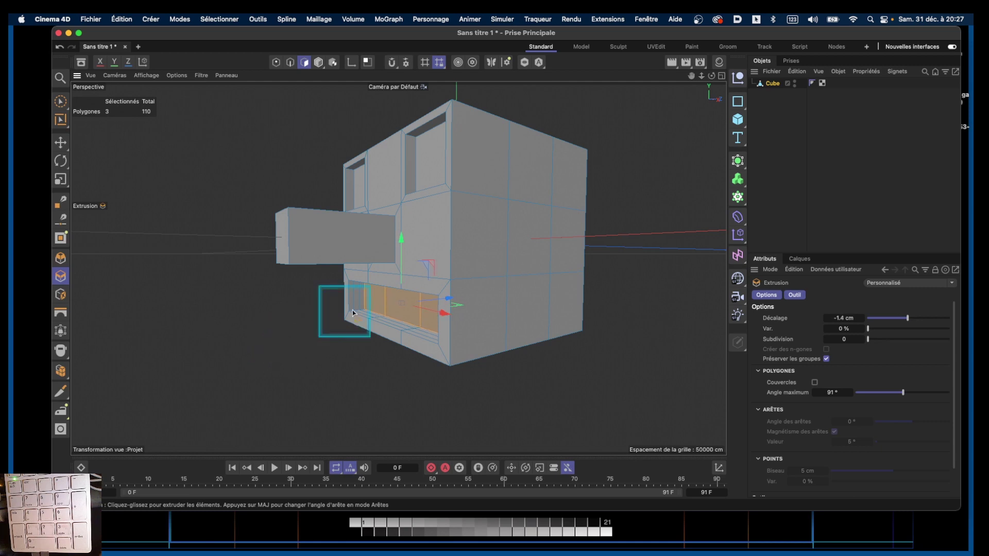
mouse_move(409, 320)
right_mouse_down("alt")
mouse_move(415, 313)
mouse_move(404, 320)
right_mouse_up("alt")
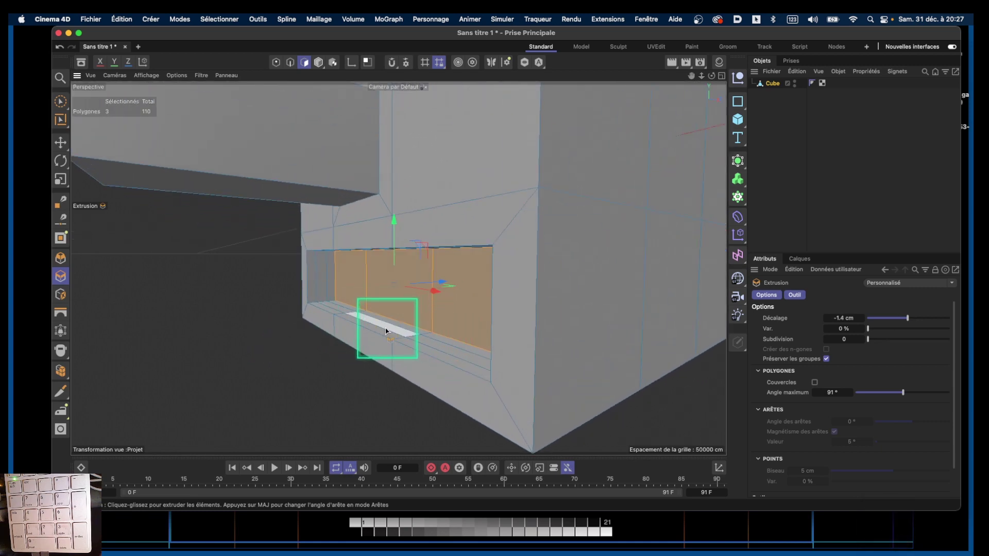
left_click_drag(395, 280, 398, 236, "alt")
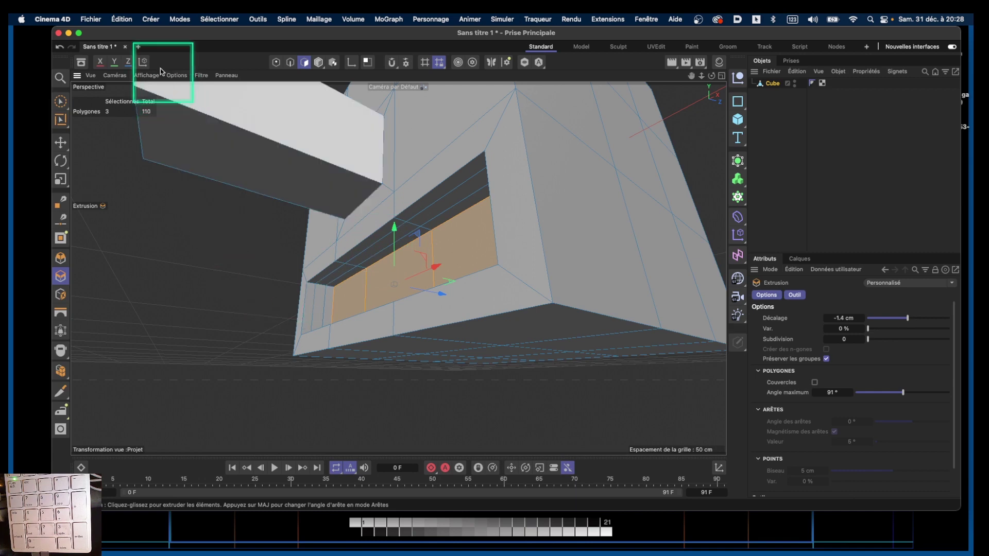
- Select the middle polygon on the mouth recess's upper inner wall with Pinceau de sélection and set the brush size to 2
left_click(60, 101)
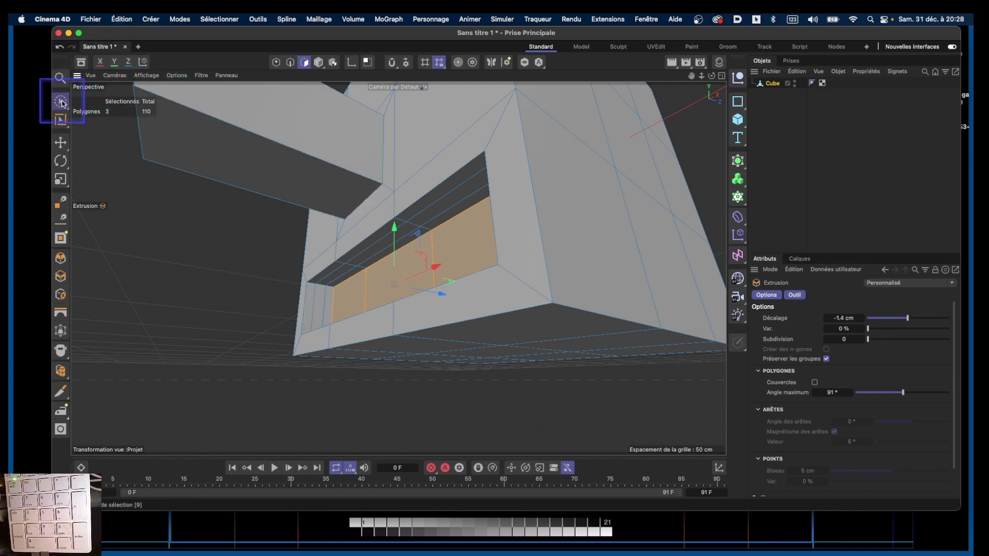
left_click(380, 246)
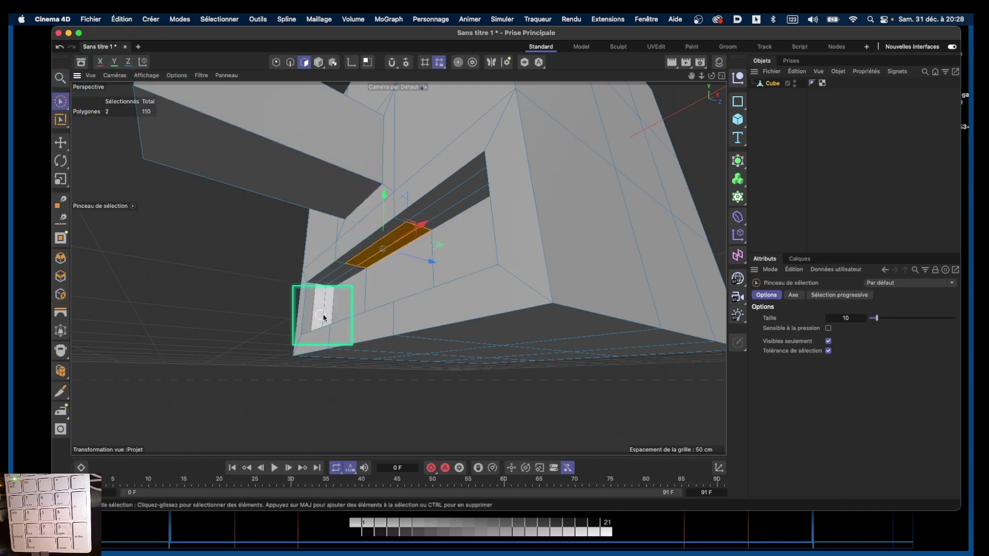
mouse_move(391, 252)
right_mouse_down("alt")
mouse_move(404, 249)
mouse_move(383, 253)
right_mouse_up("alt")
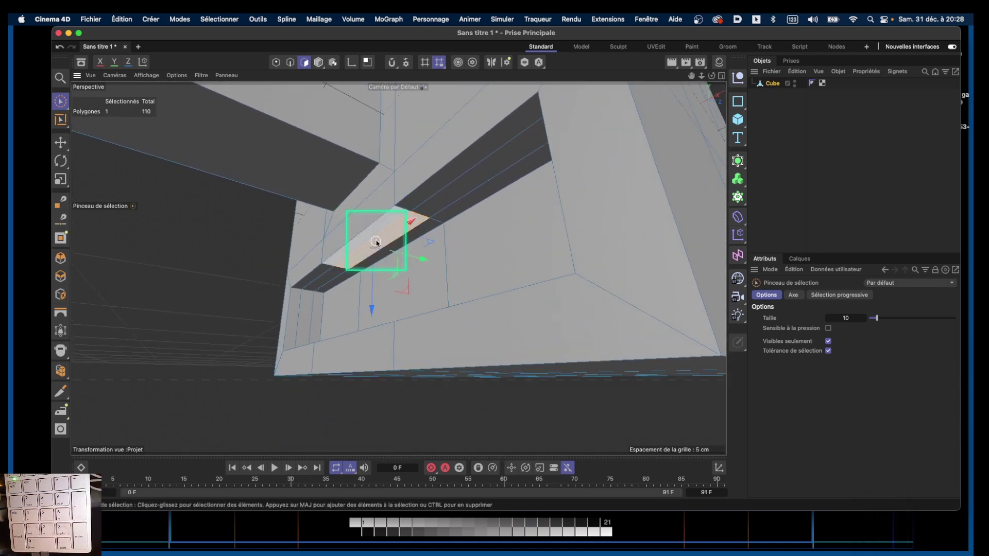
left_click(356, 256)
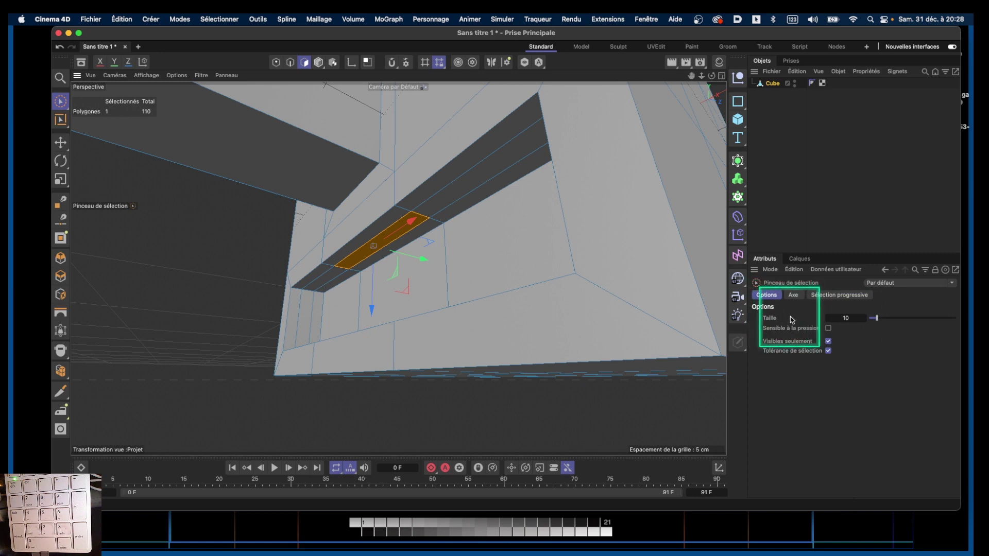
left_click(870, 318)
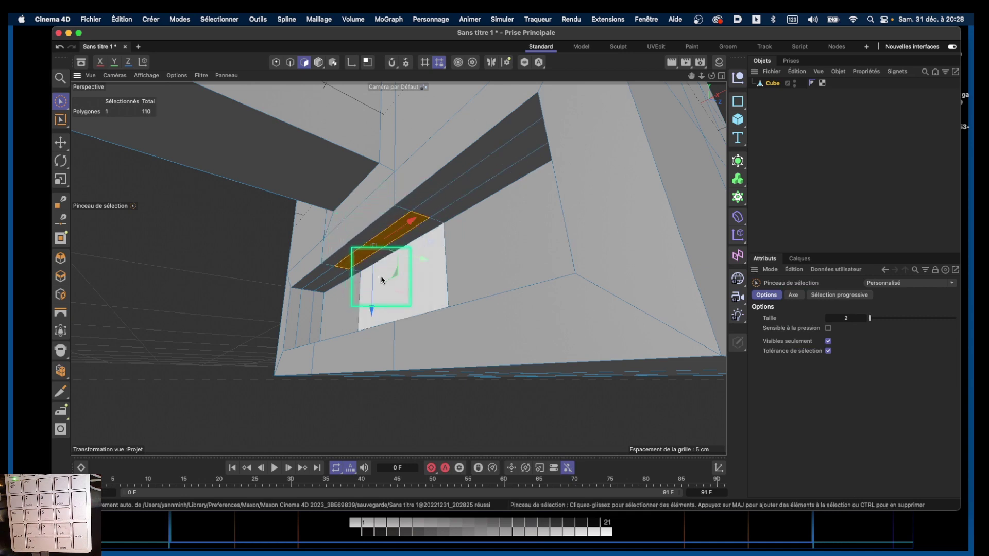
- Extrude the selected upper mouth polygon about 5.17 cm downward to form a tooth
left_click_drag(398, 256, 412, 282, "alt")
key("d")
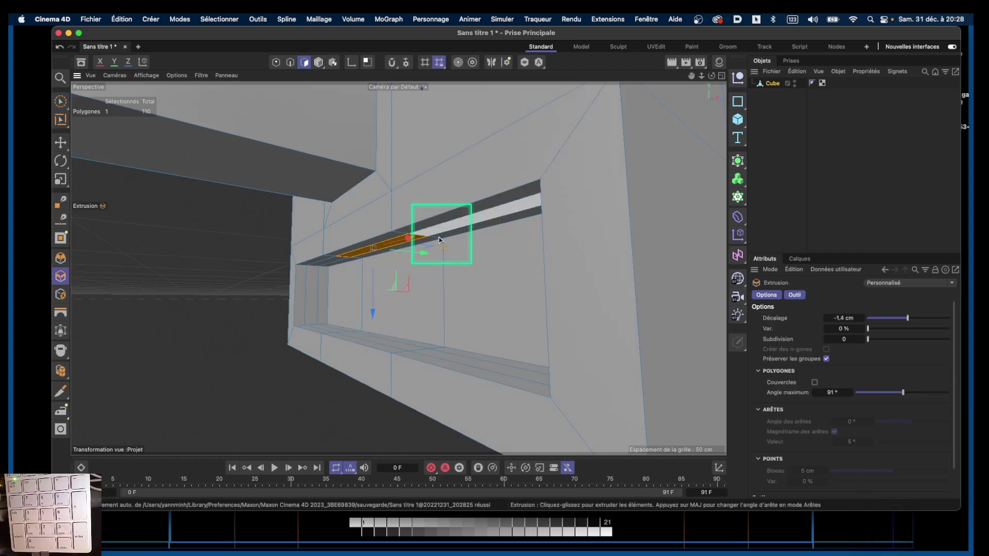
left_click(324, 19)
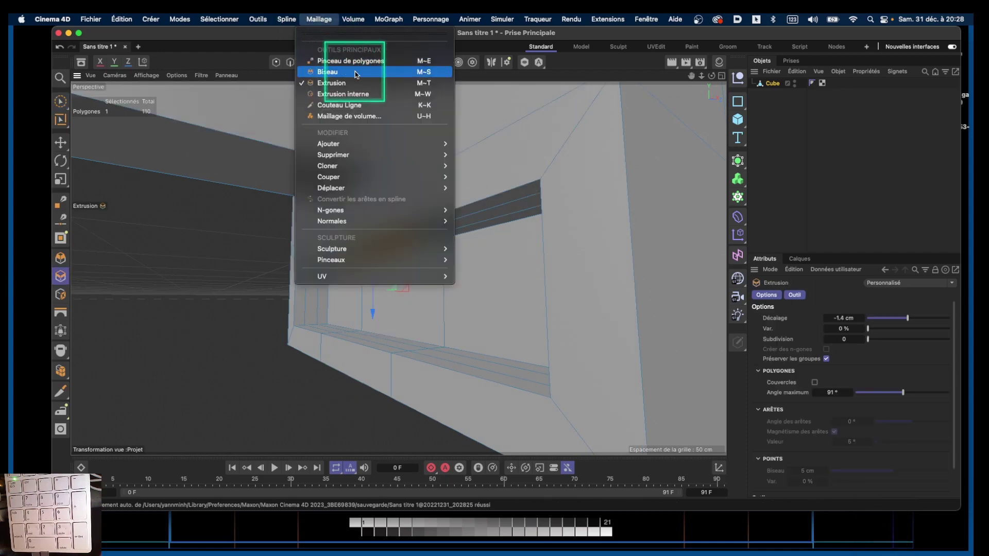
left_click(464, 326)
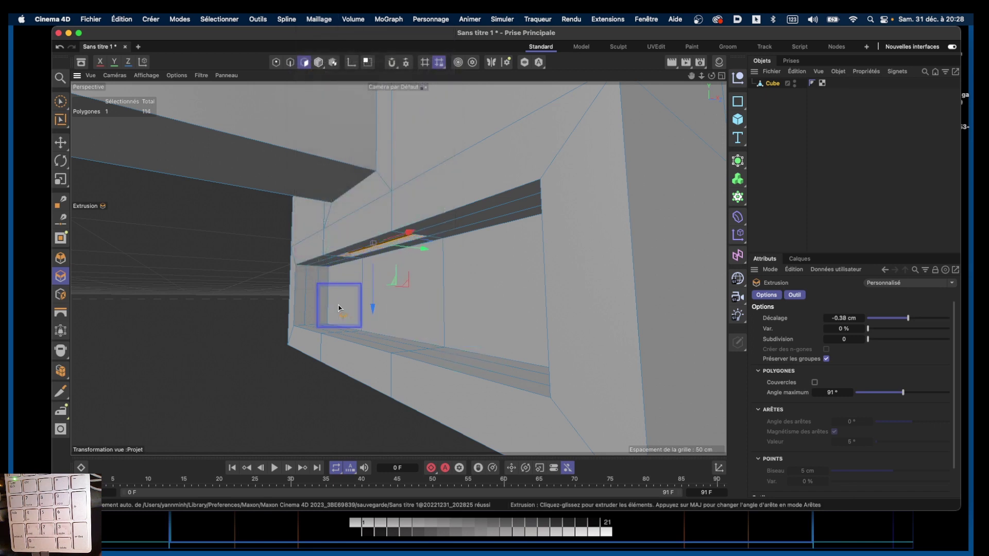
left_click_drag(338, 308, 637, 108)
- Add a Surface de Subdivision generator to the scene and make the Cube its child to smooth the model
left_click_drag(688, 76, 636, 76)
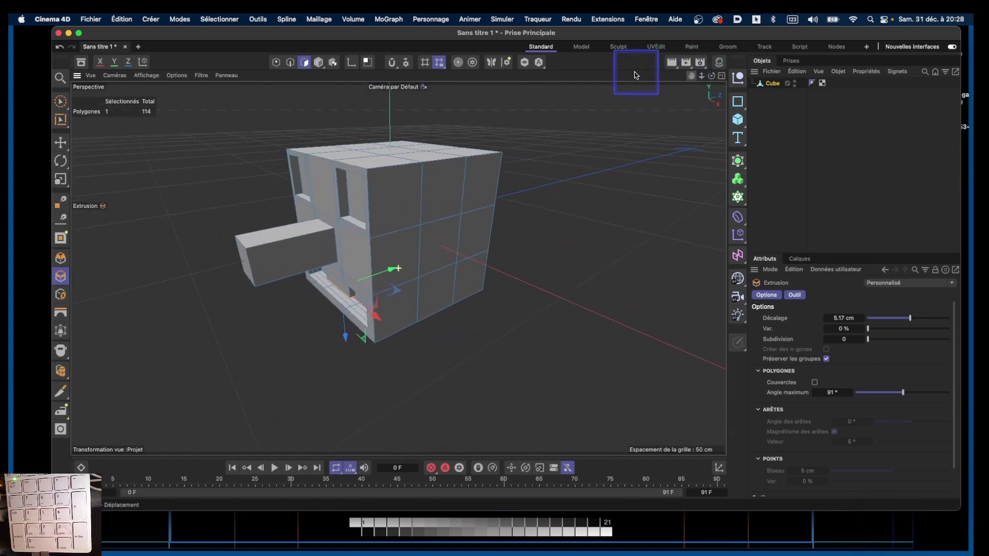
left_click_drag(386, 245, 407, 243, "alt")
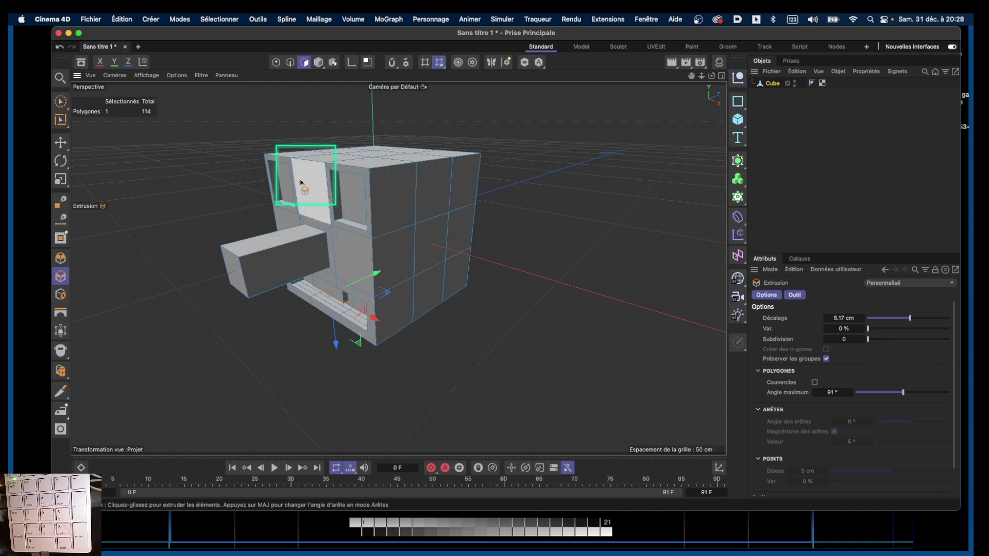
left_click_drag(375, 245, 355, 206, "alt")
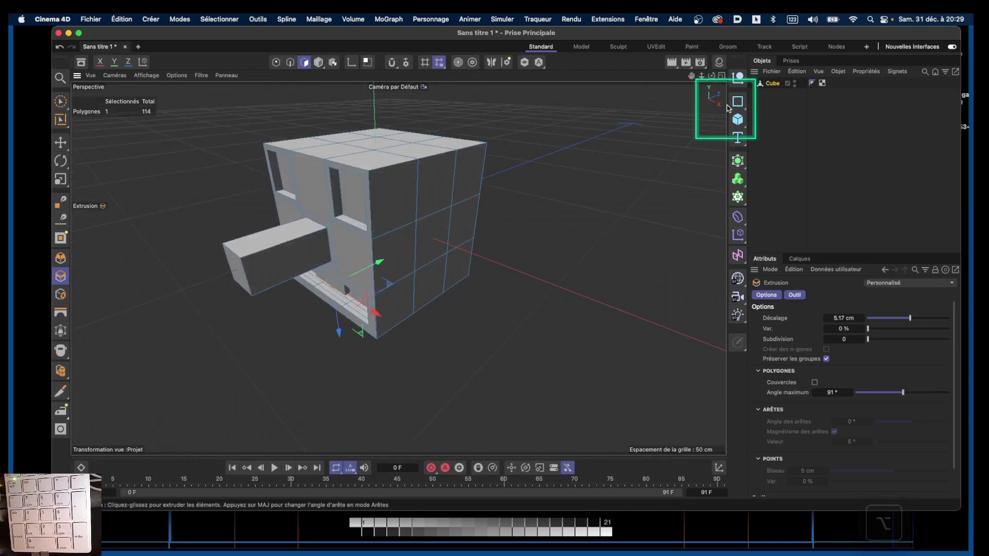
left_click(766, 83)
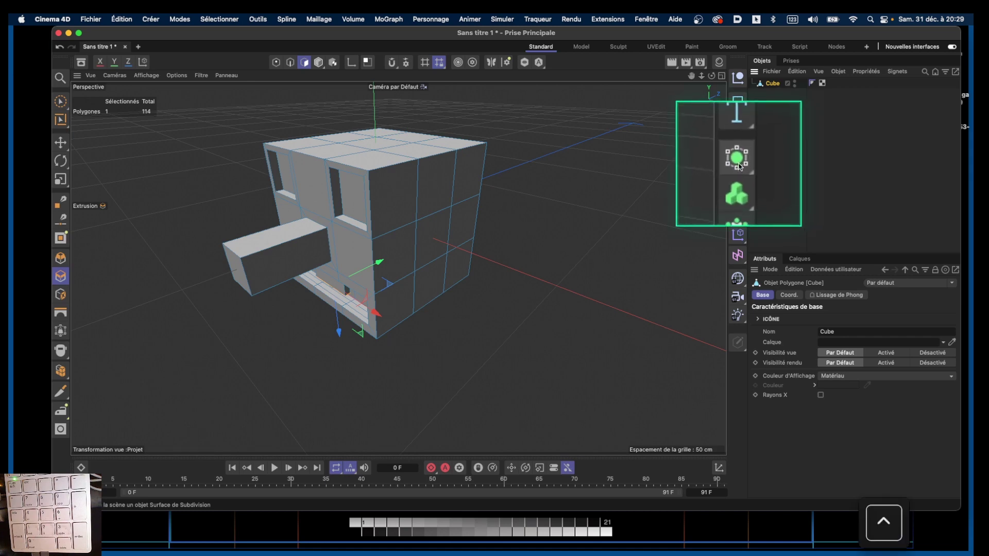
left_click(740, 164)
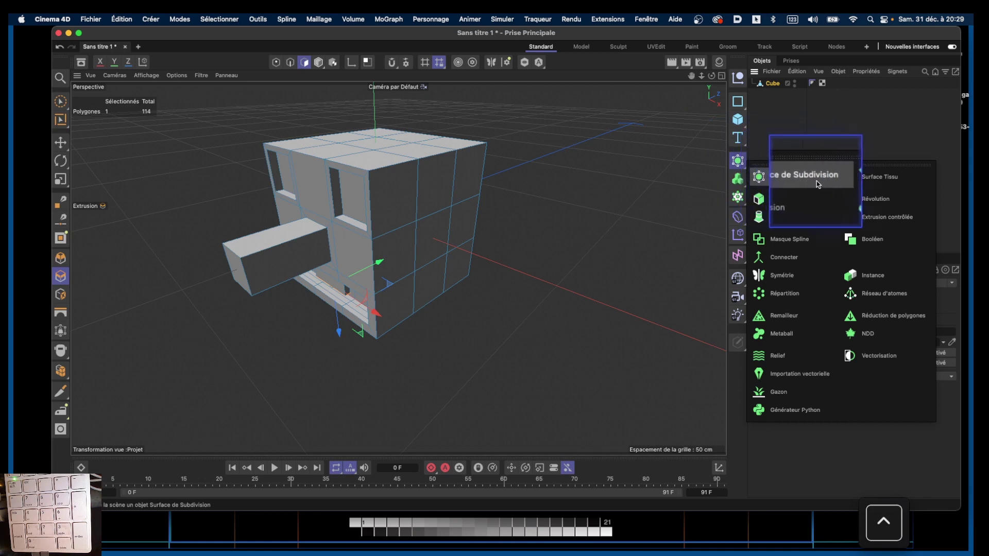
left_click(624, 139)
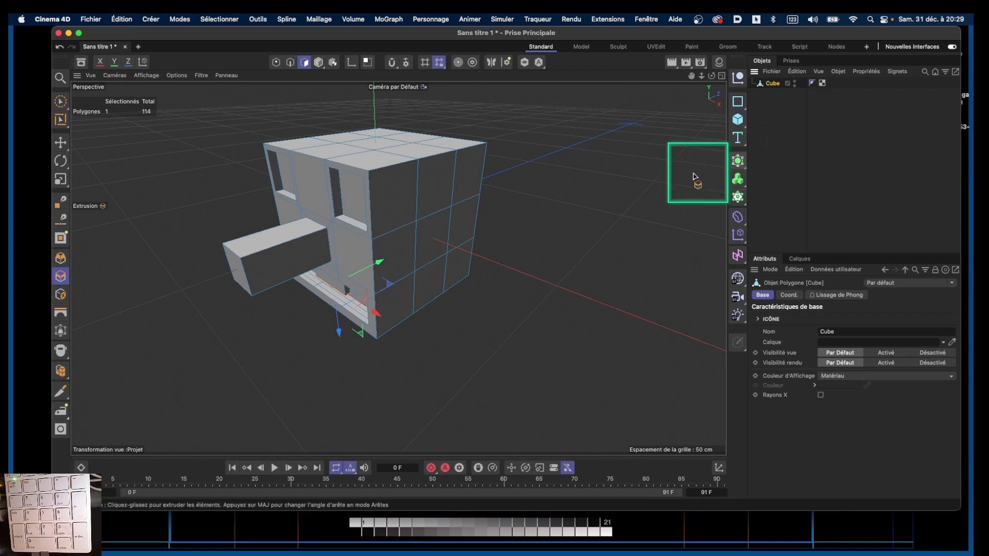
left_click(151, 19, "ctrl")
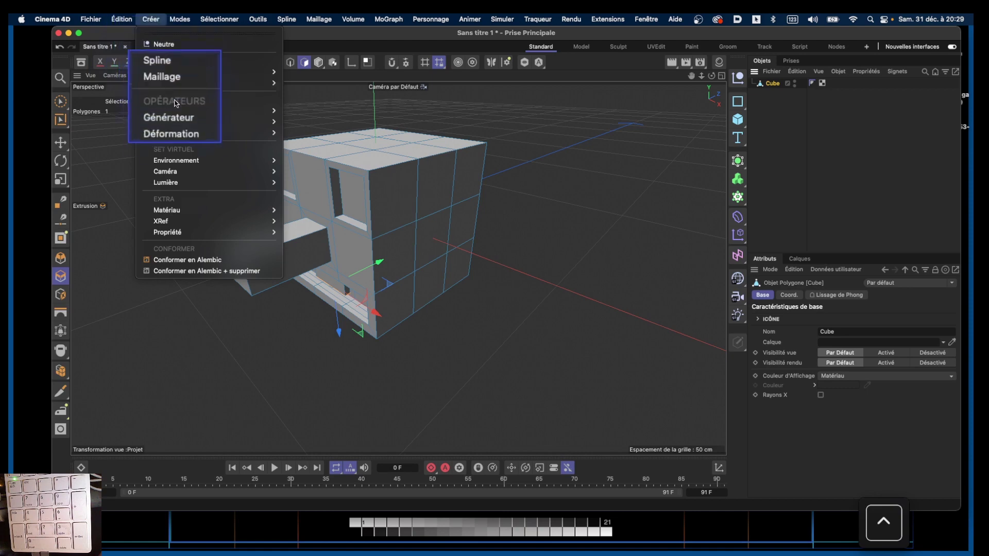
mouse_move(177, 113)
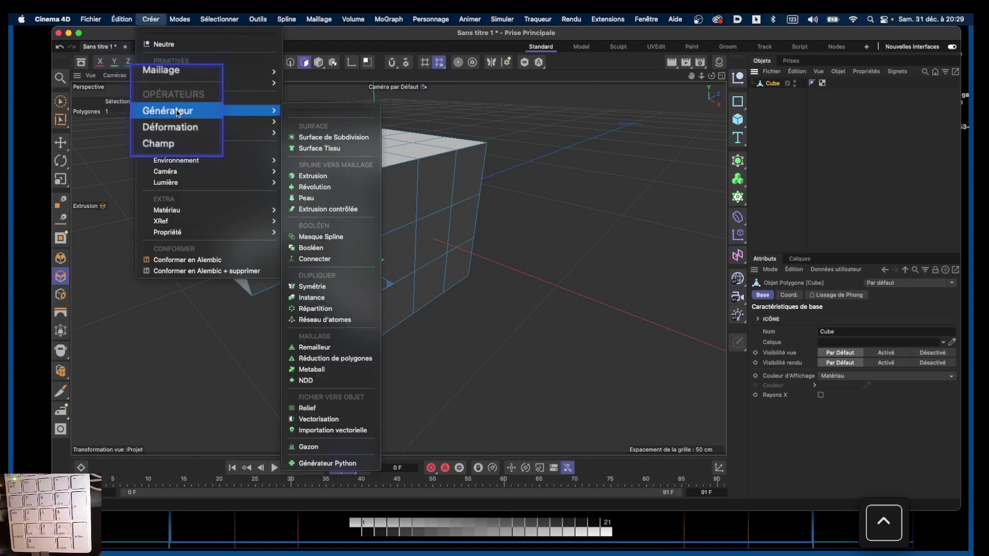
left_click(312, 139)
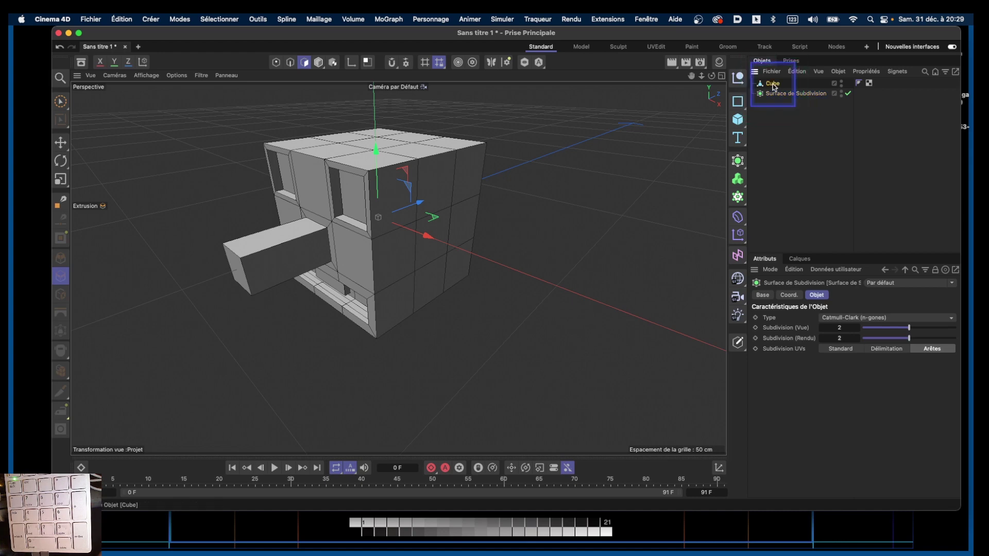
left_click_drag(772, 84, 779, 96)
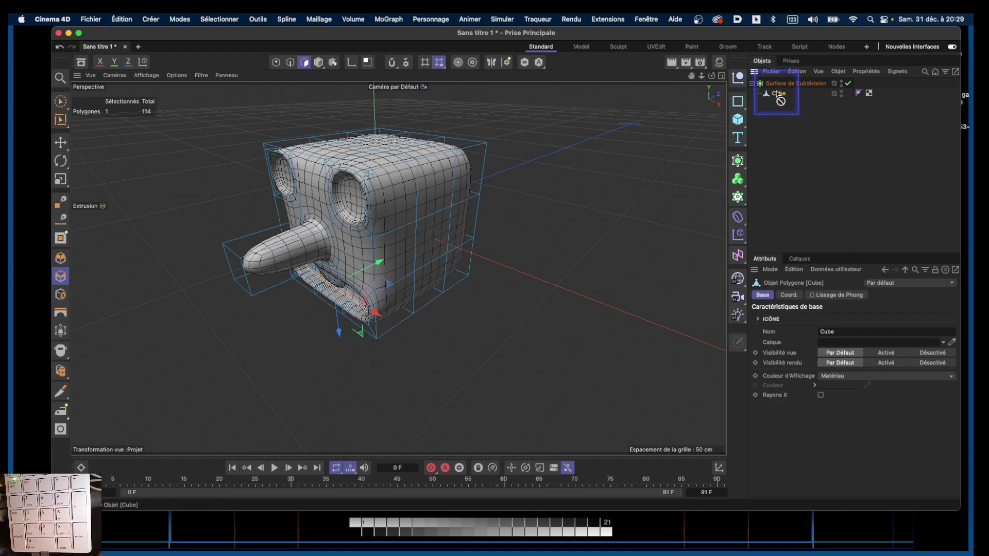
left_click_drag(776, 82, 785, 94)
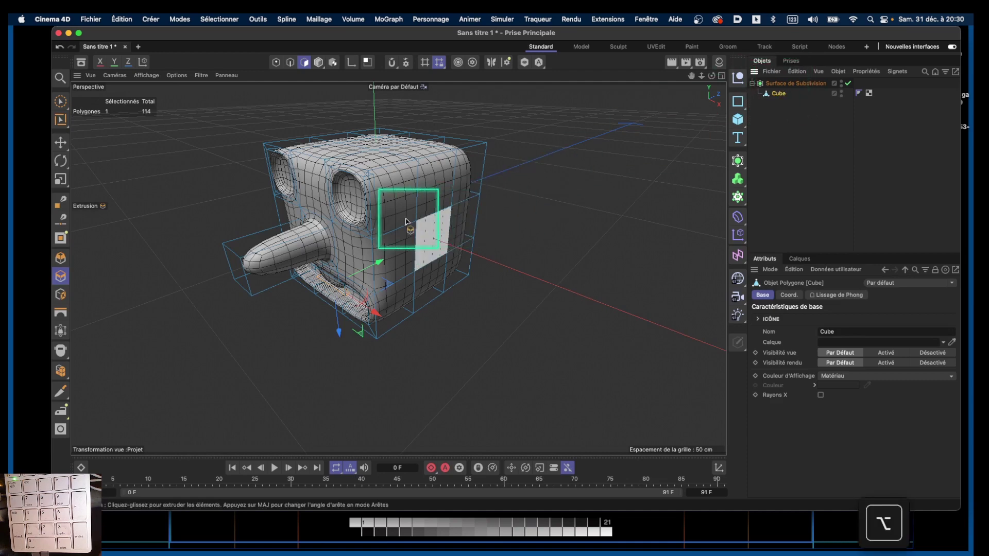
- Select the Surface de Subdivision object and examine the smoothed head's eyes, nose and mouth from several angles
right_click_drag(343, 215, 349, 214, "alt")
left_click(724, 66)
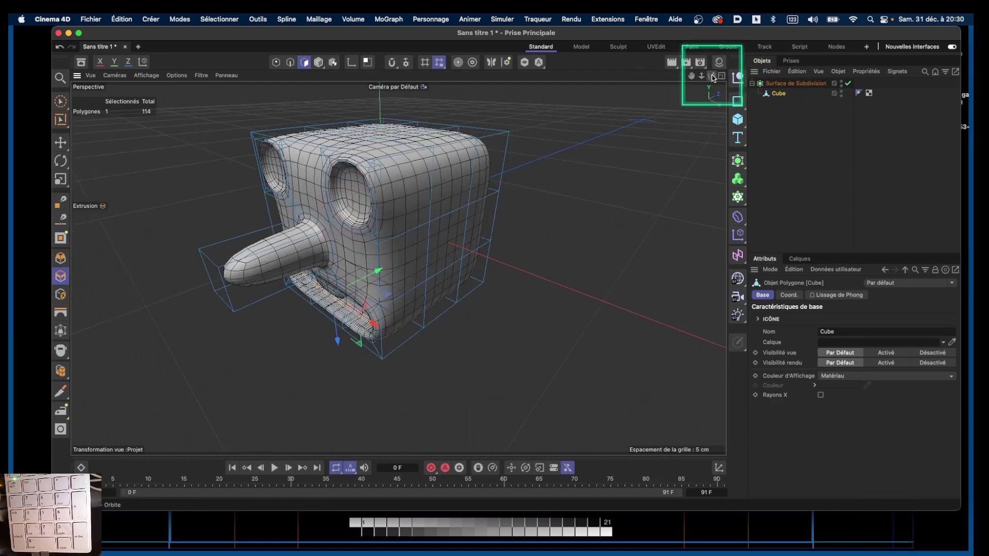
mouse_move(712, 76)
left_mouse_down()
mouse_move(729, 63)
mouse_move(706, 97)
mouse_move(723, 83)
left_mouse_up()
left_click(701, 78)
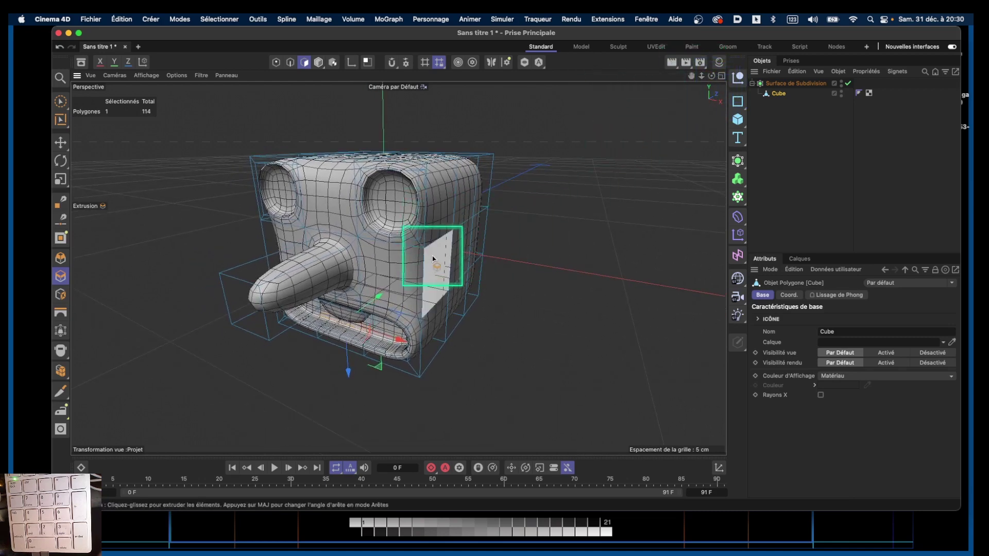
left_click_drag(432, 256, 360, 235, "alt")
left_click(772, 83)
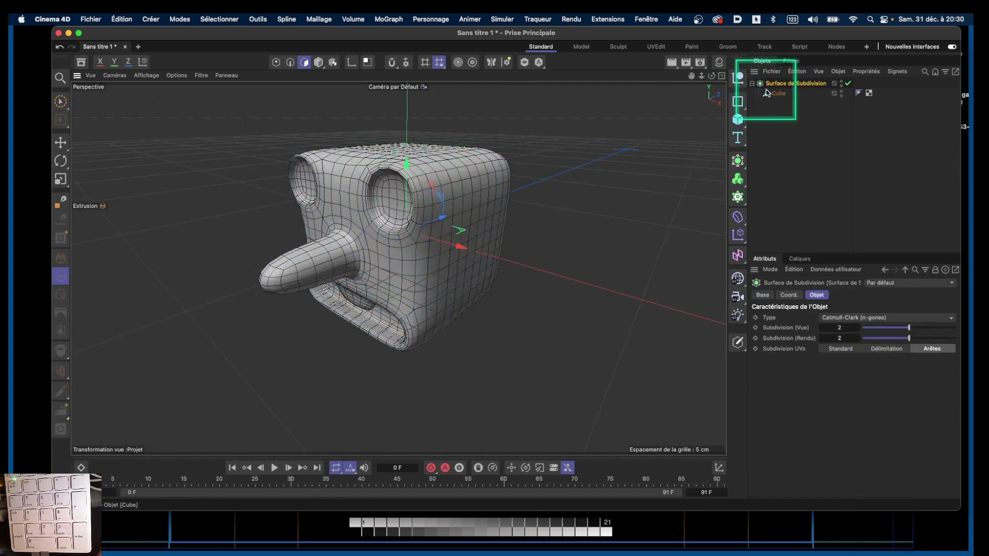
left_click_drag(767, 93, 493, 193)
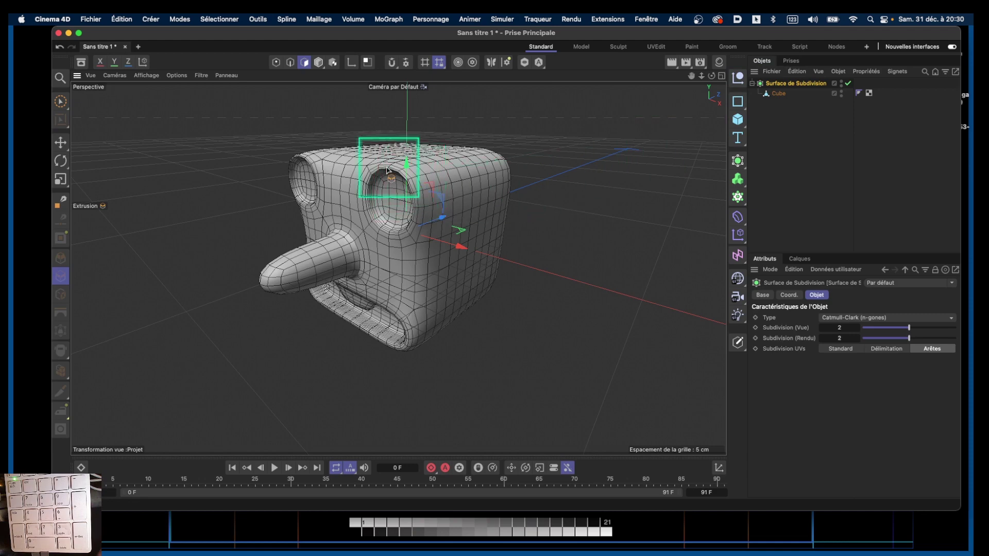
left_click_drag(396, 279, 460, 227)
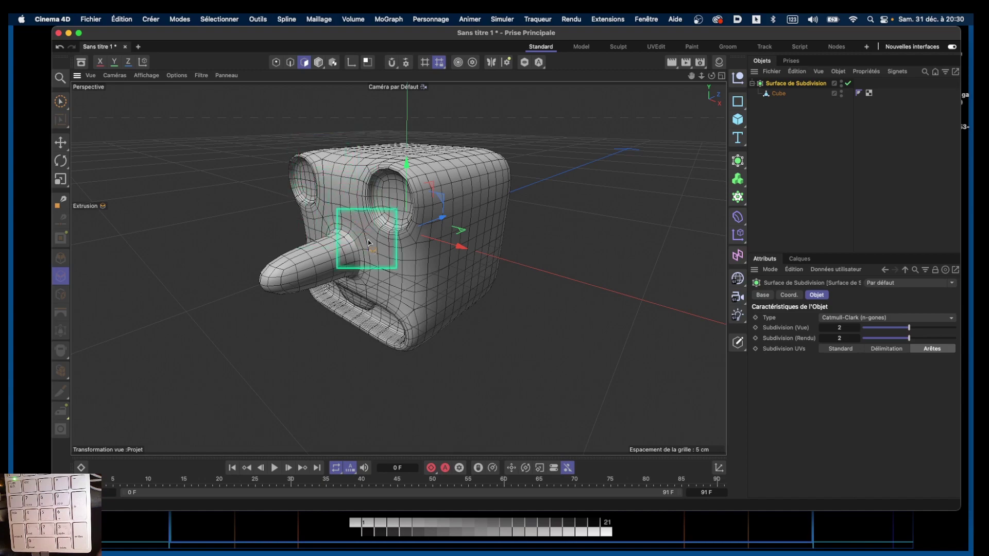
left_click_drag(368, 242, 390, 139)
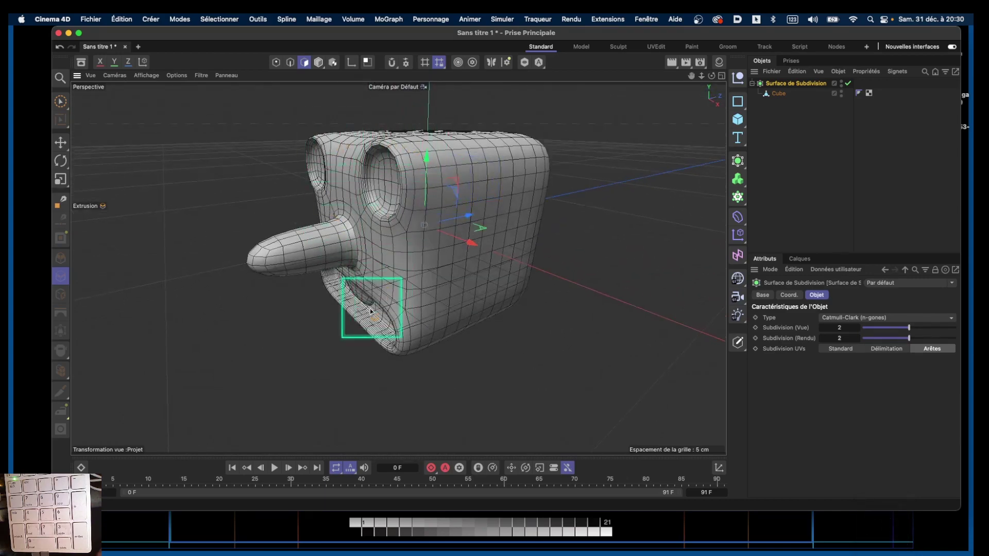
left_click_drag(485, 153, 477, 237)
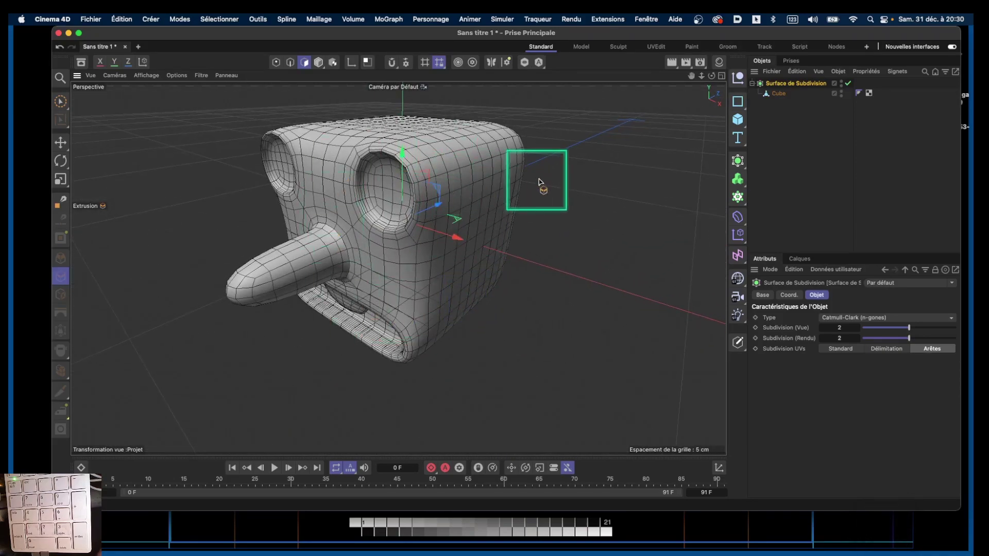
left_click_drag(539, 182, 445, 237)
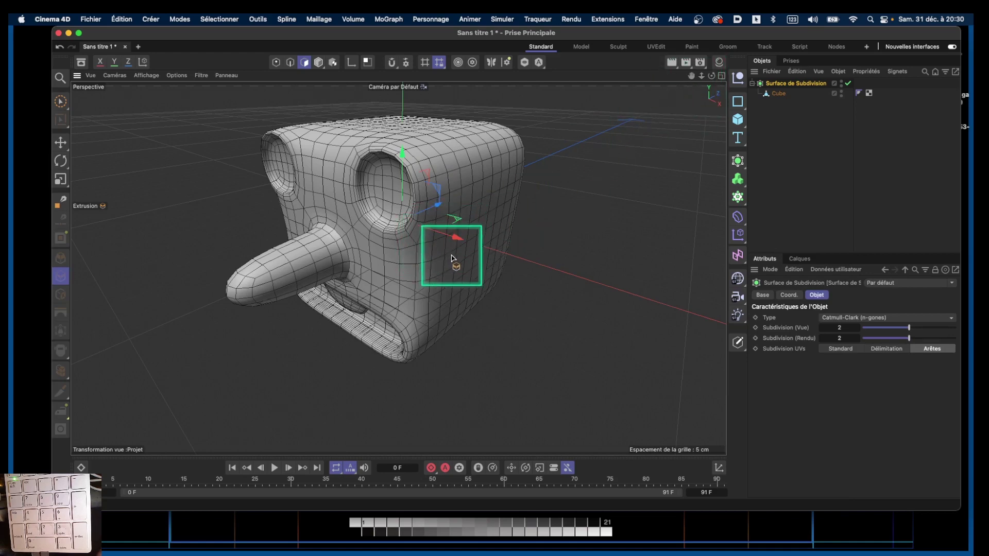